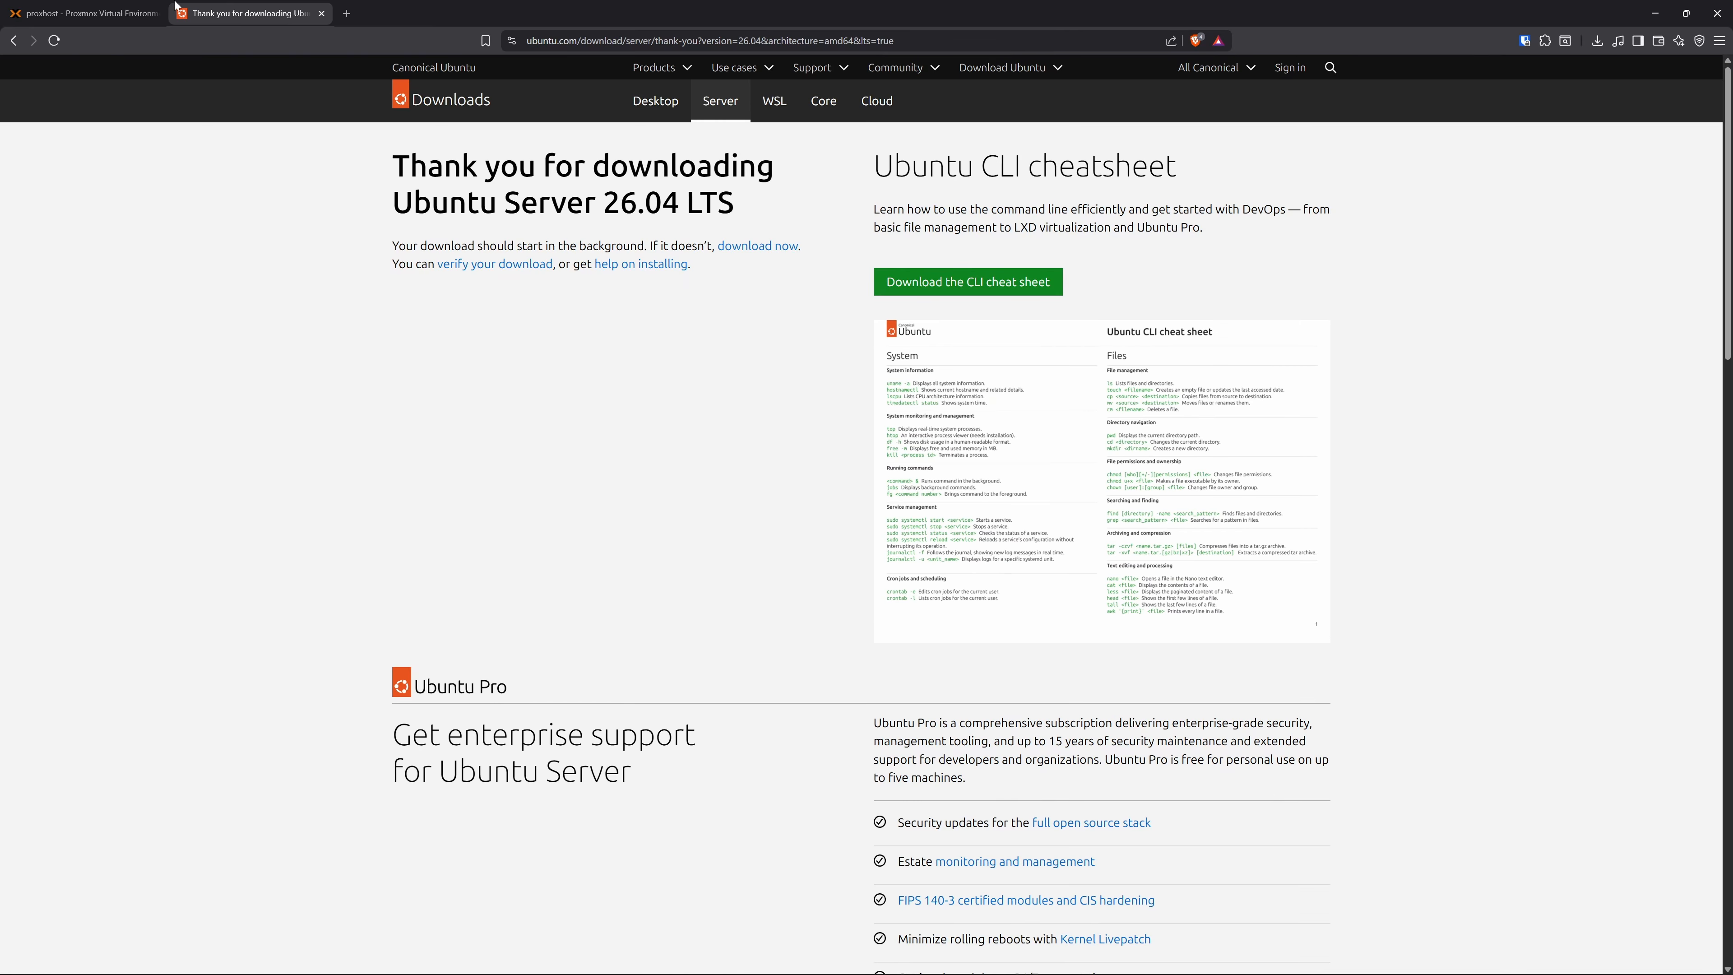
Step: Upload ubuntu-26.04-live-server-amd64.iso from the Downloads folder to the ISO images of node pve's local storage in Proxmox
{"action": "left_click", "coordinate": [95, 12]}
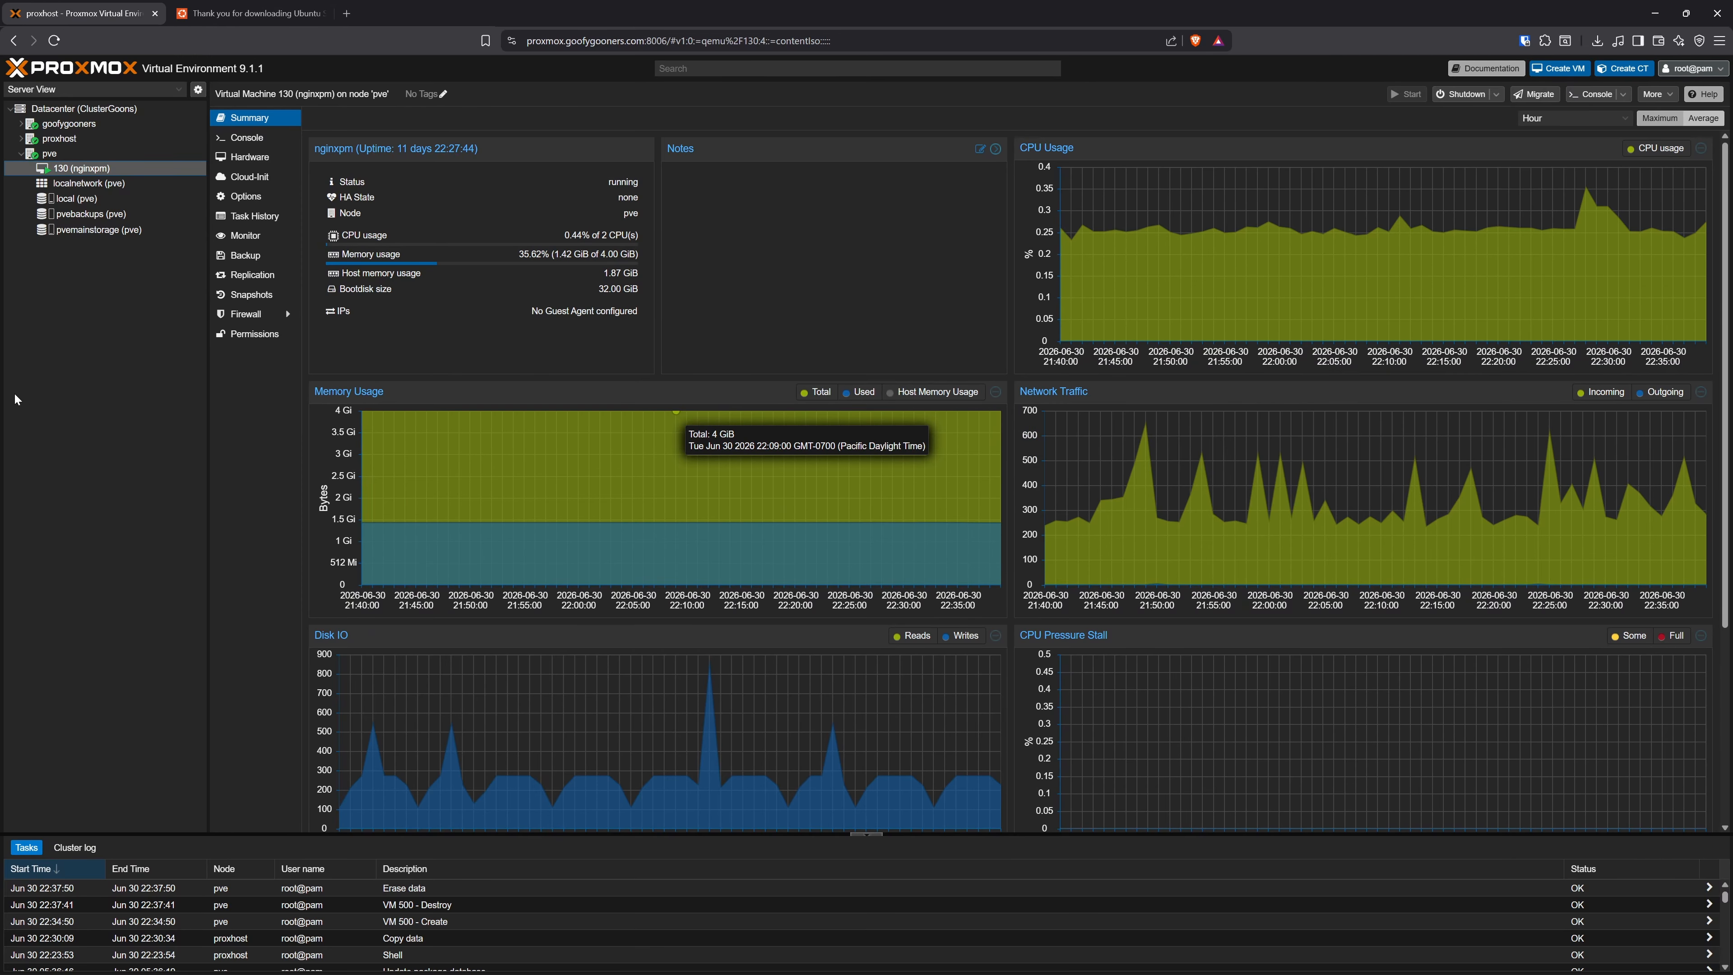
{"action": "left_click", "coordinate": [92, 197]}
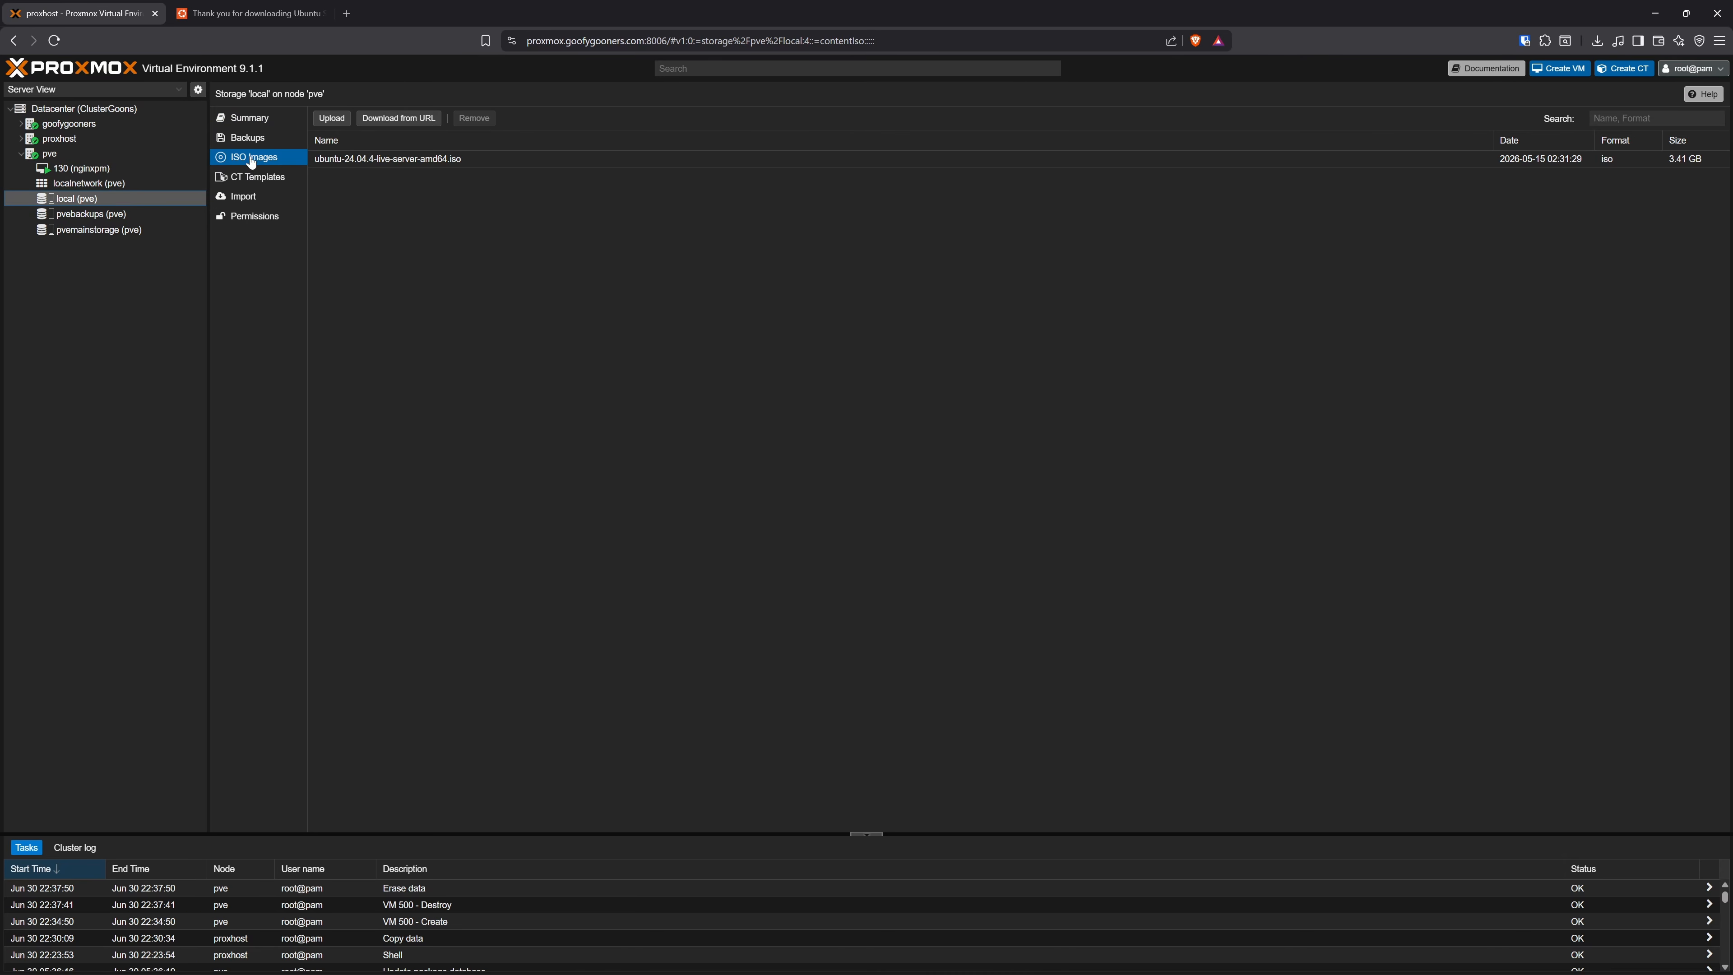
{"action": "left_click", "coordinate": [332, 119]}
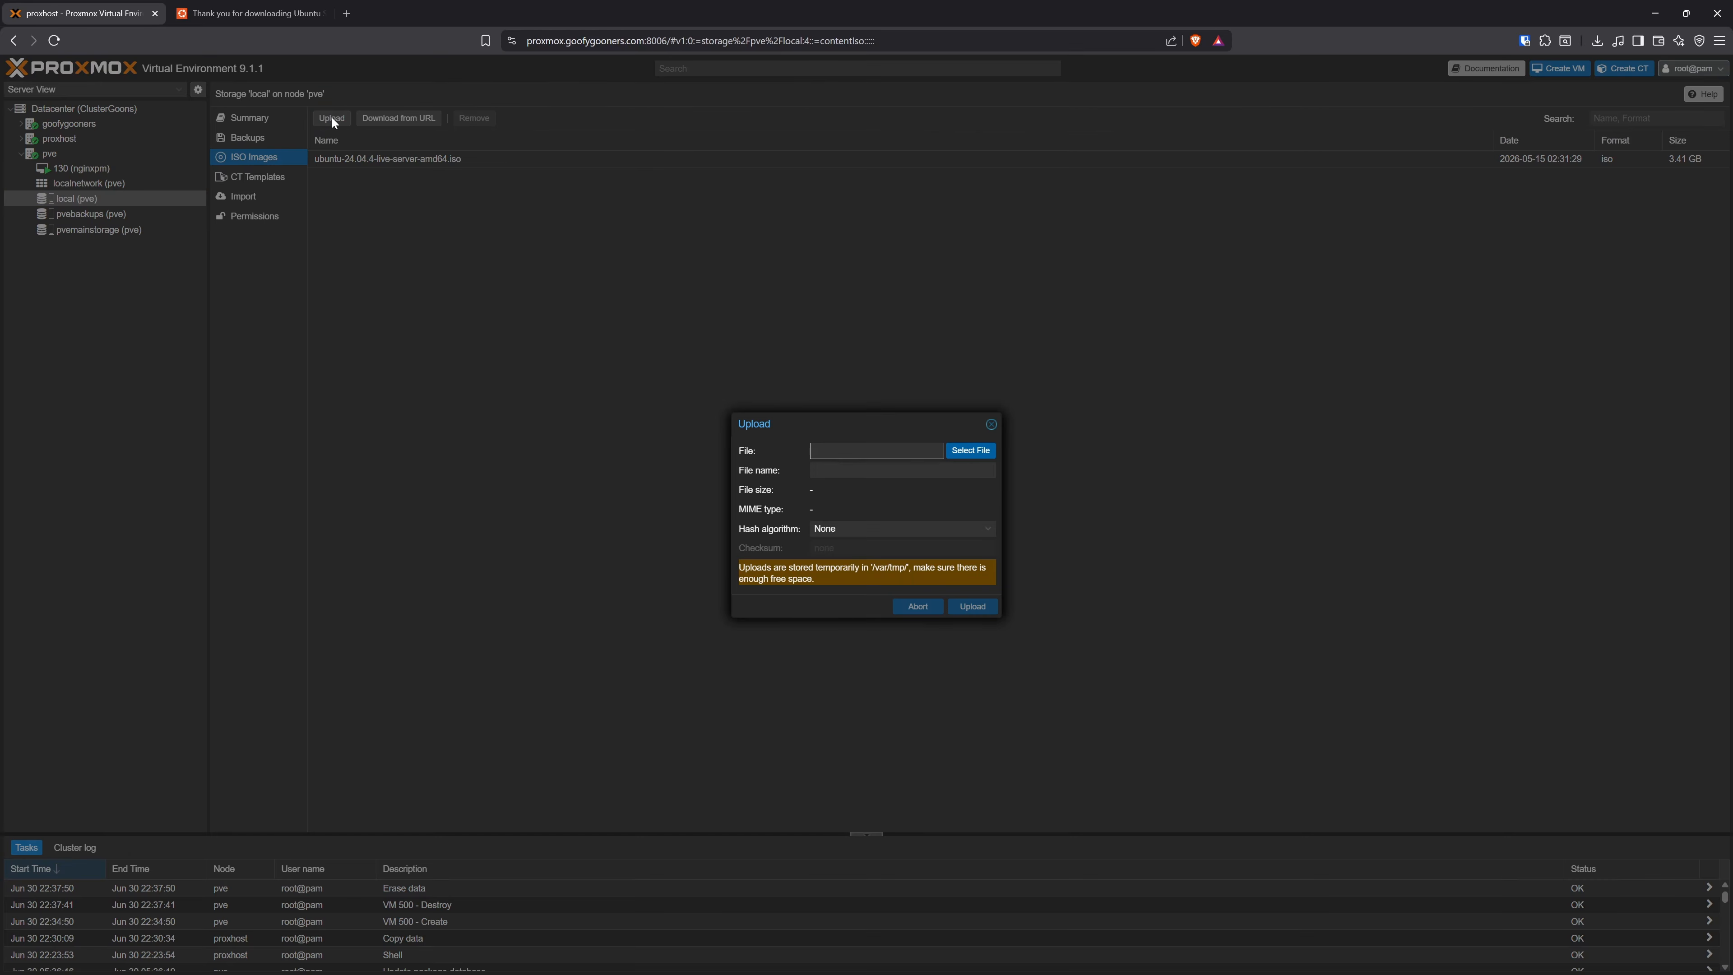
{"action": "left_click", "coordinate": [971, 451]}
{"action": "left_click", "coordinate": [644, 499]}
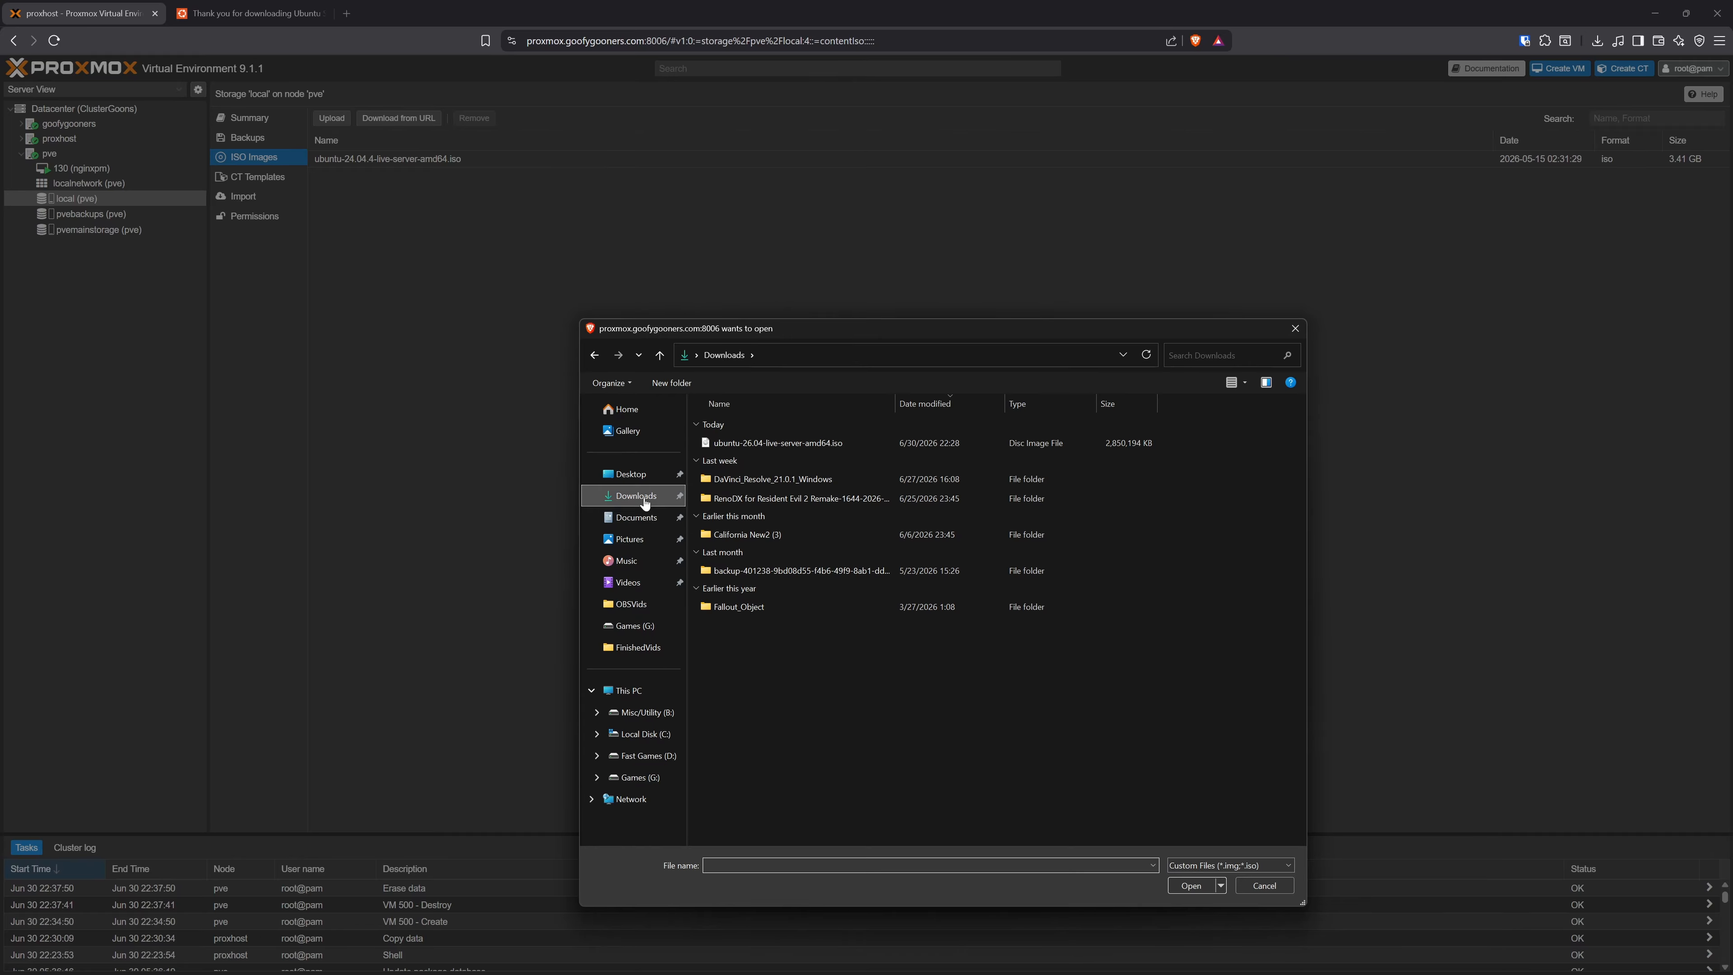
{"action": "double_click", "coordinate": [790, 443]}
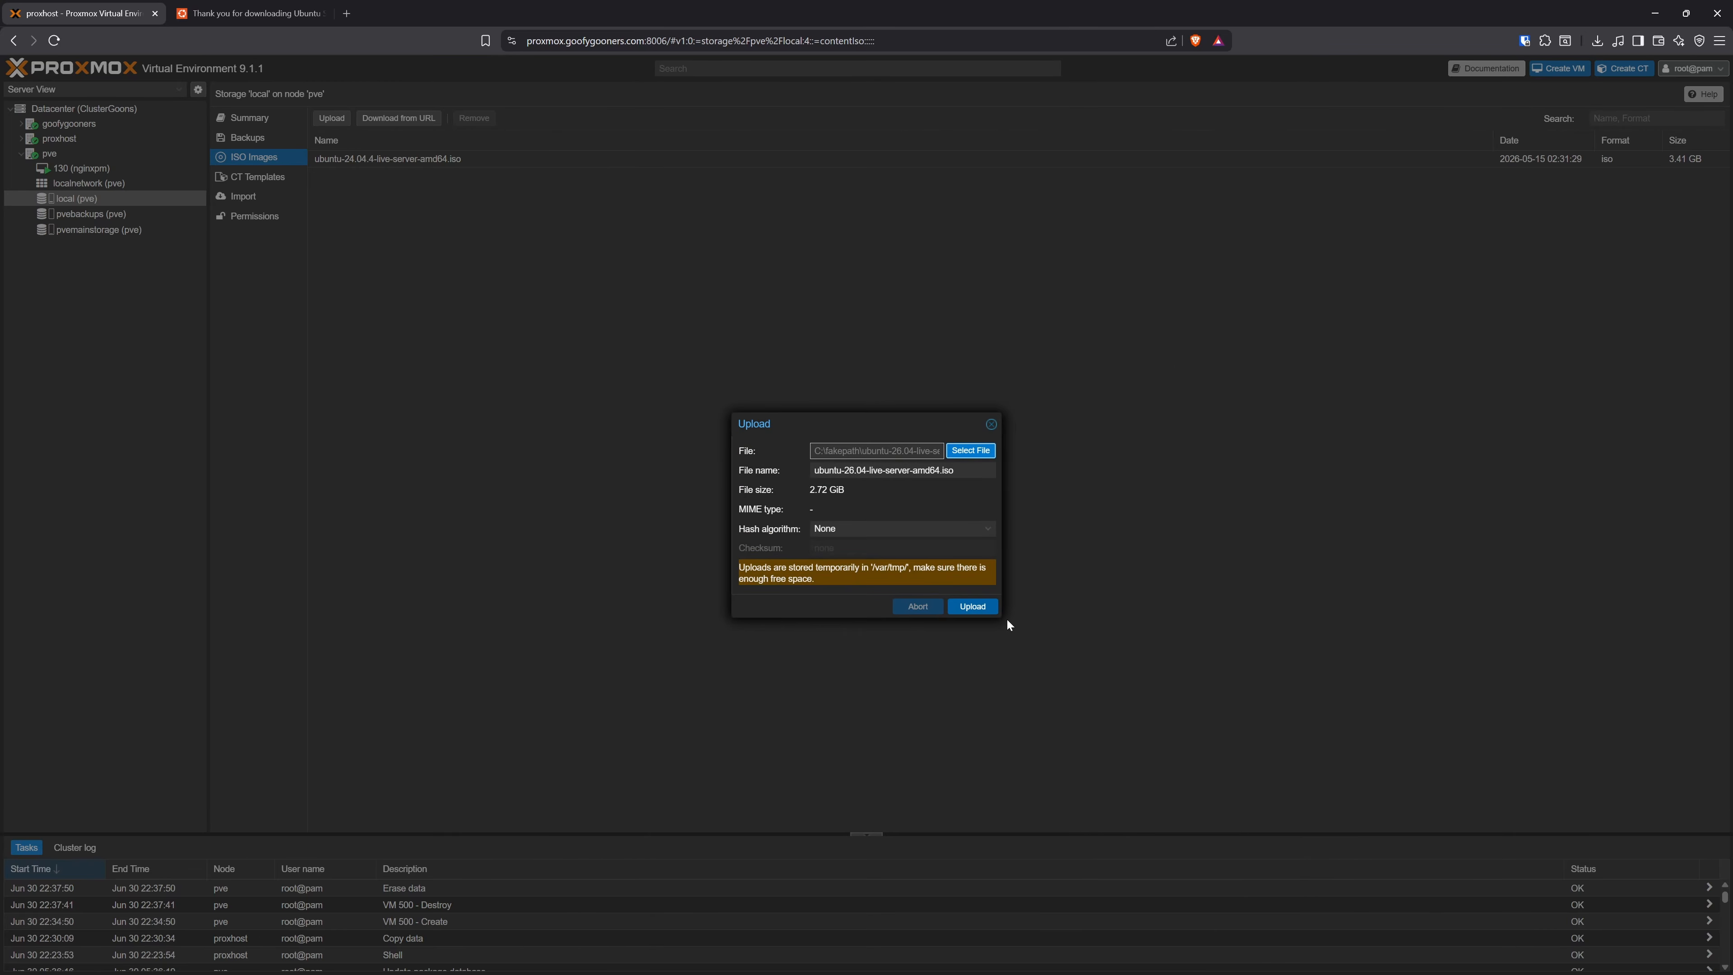
{"action": "left_click", "coordinate": [972, 607]}
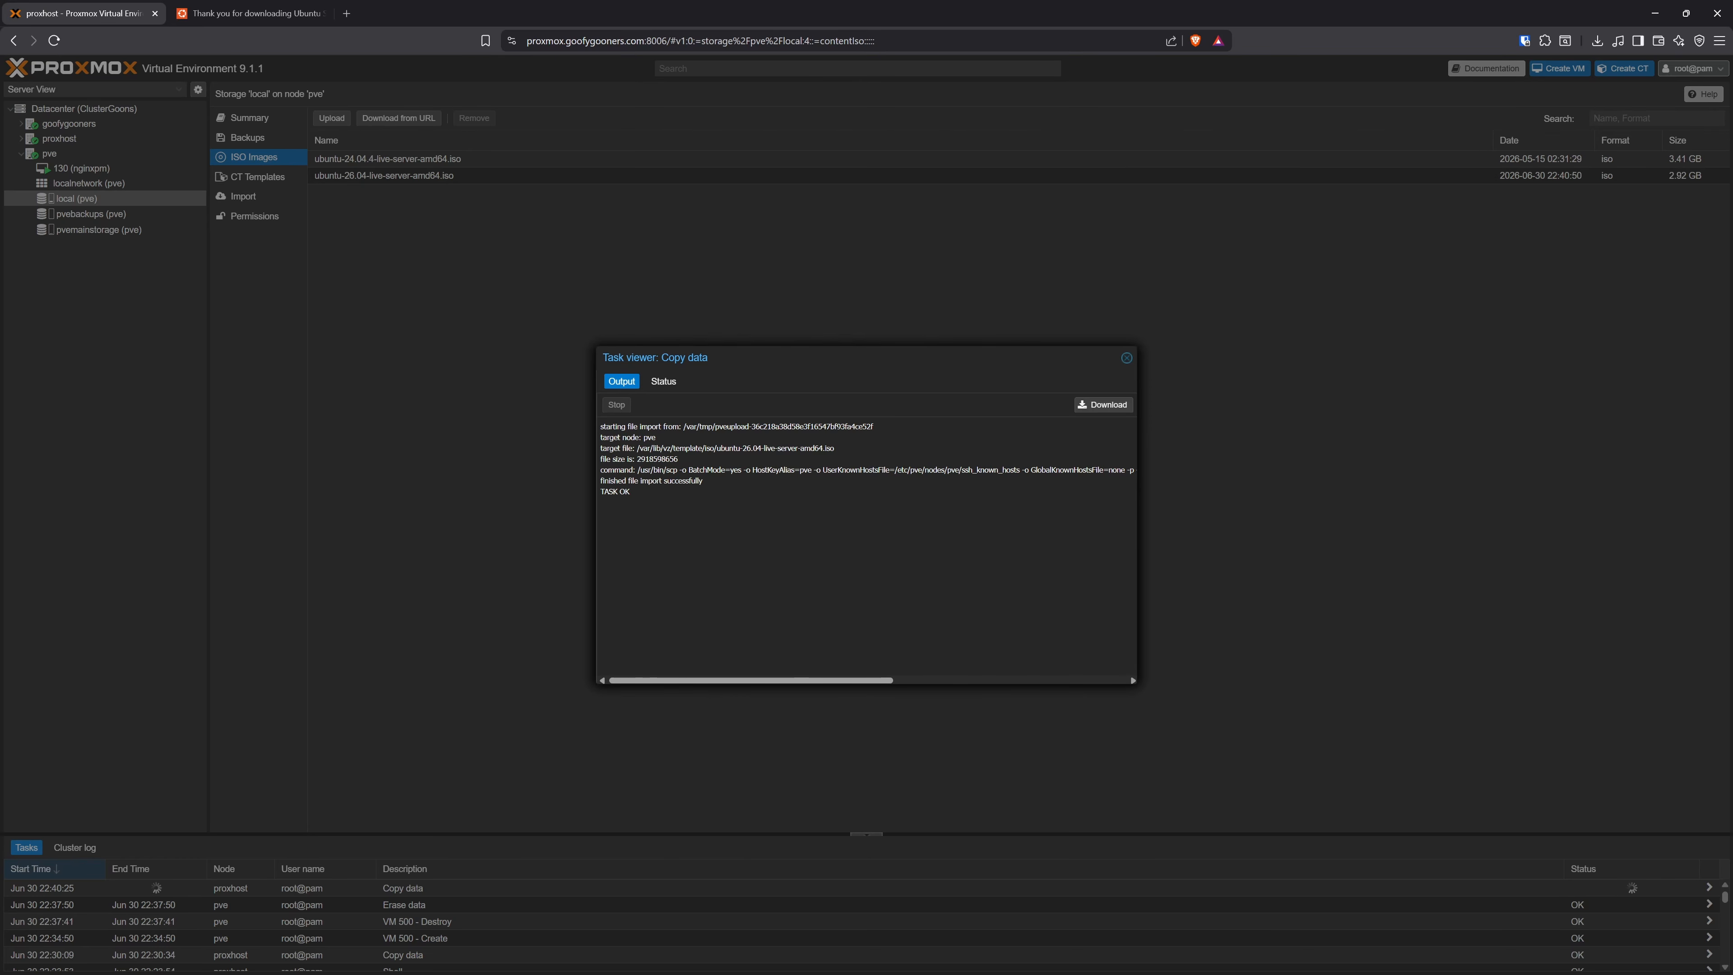
{"action": "mouse_move", "coordinate": [623, 481]}
{"action": "left_mouse_down"}
{"action": "mouse_move", "coordinate": [642, 493]}
{"action": "mouse_move", "coordinate": [600, 478]}
{"action": "left_mouse_up"}
{"action": "left_click", "coordinate": [655, 509]}
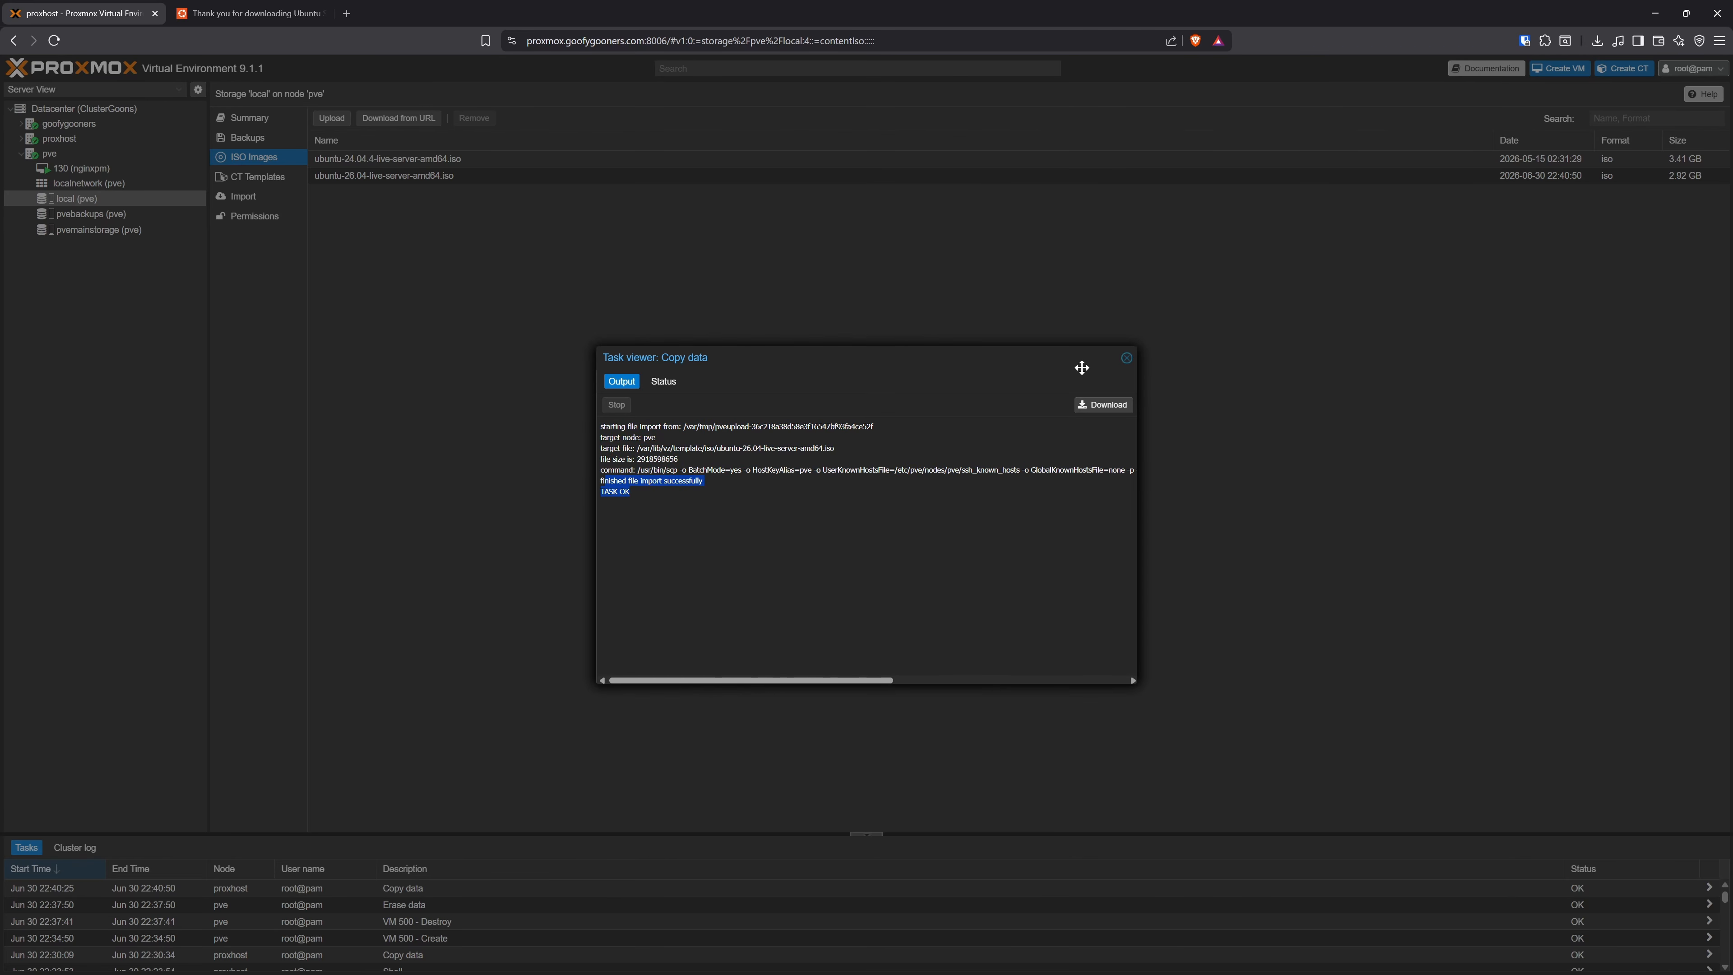
{"action": "left_click", "coordinate": [1127, 357]}
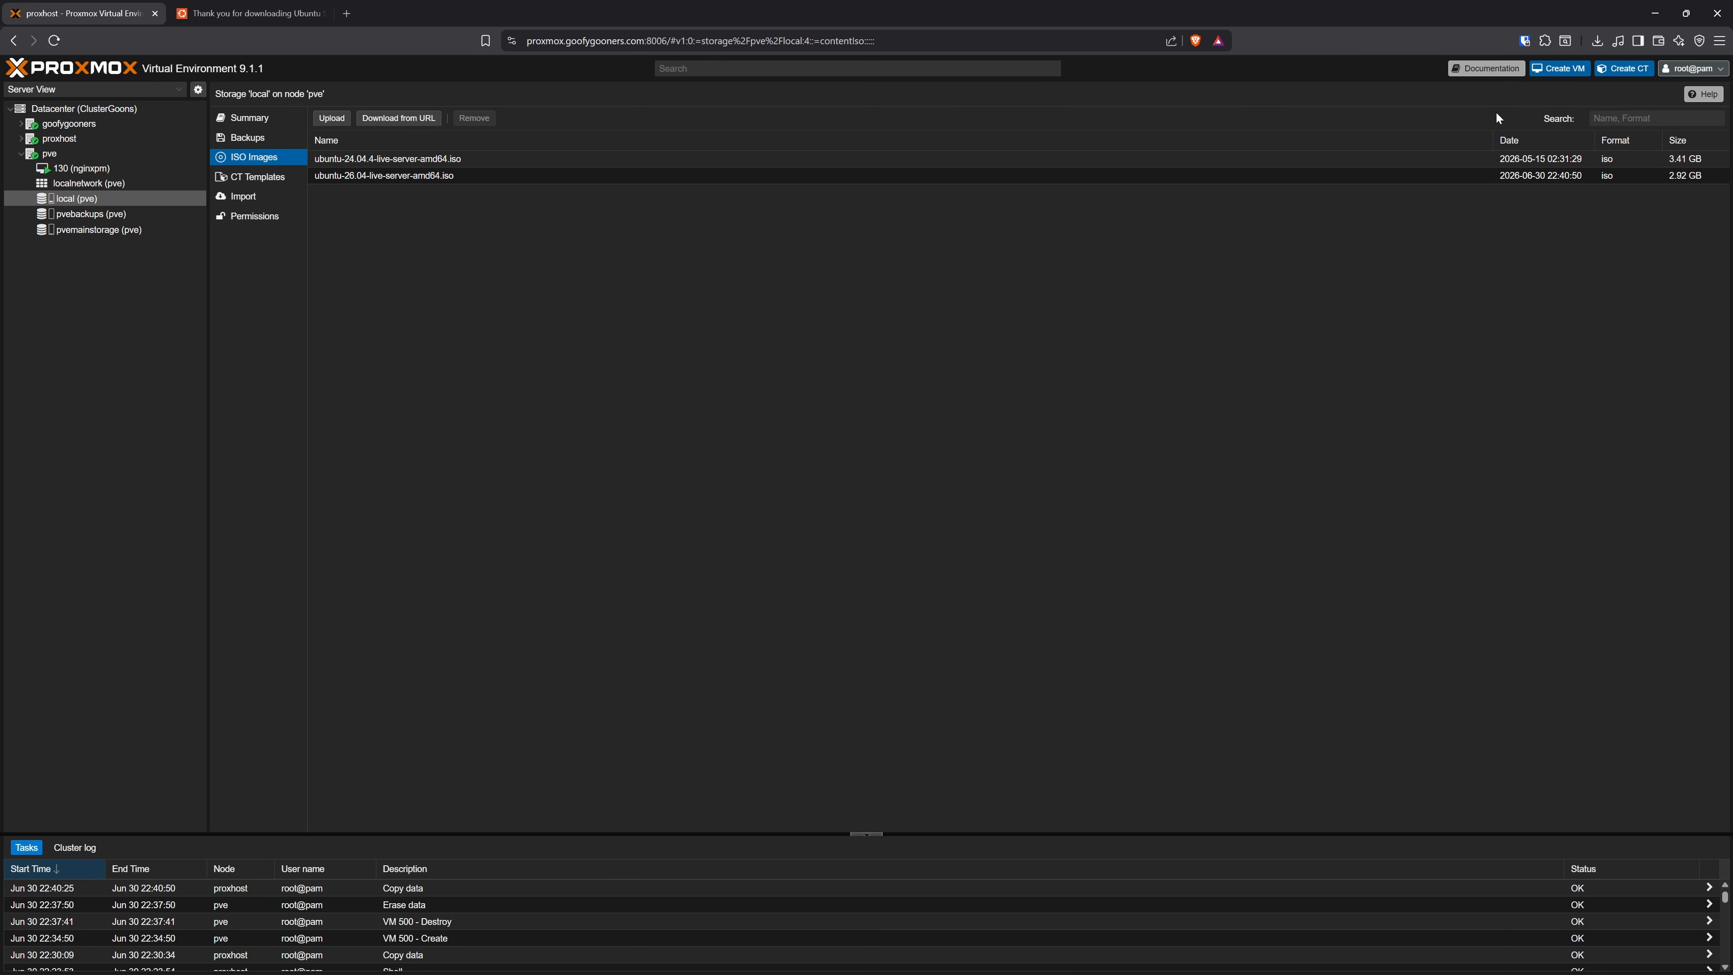
Step: Start creating a virtual machine on node pve with VM ID 500 and the name TestVM
{"action": "left_click", "coordinate": [1561, 68]}
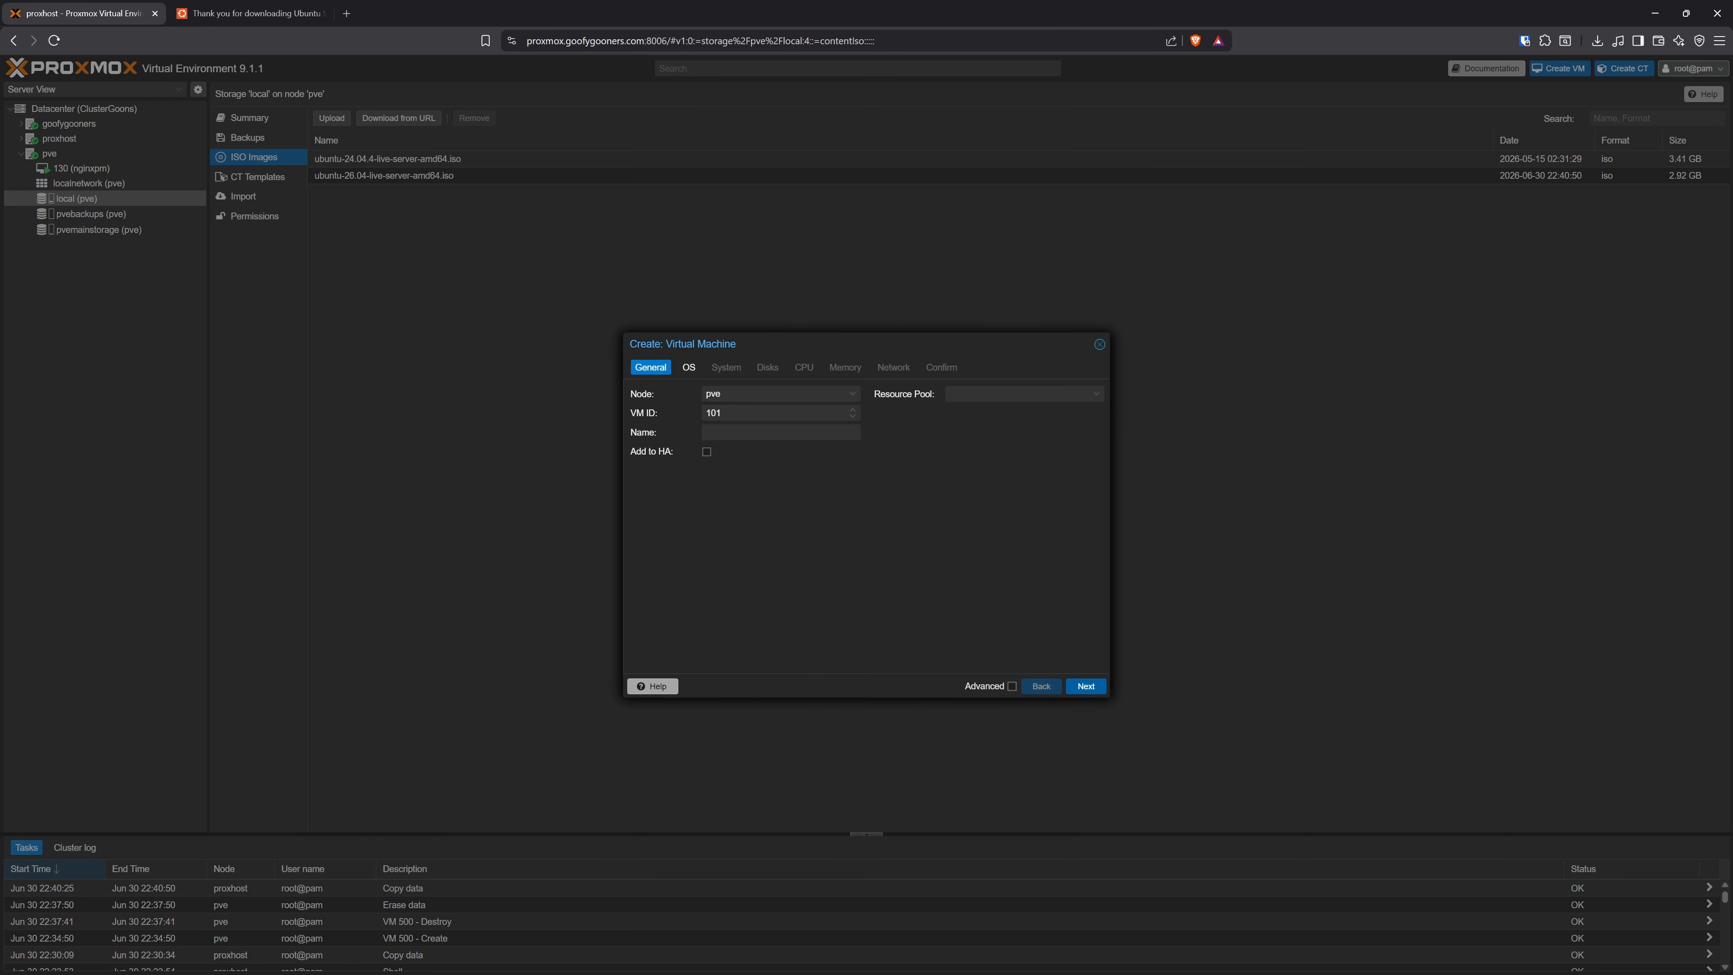
{"action": "left_click", "coordinate": [852, 393]}
{"action": "left_click", "coordinate": [852, 393]}
{"action": "left_click_drag", "start_coordinate": [713, 344], "coordinate": [699, 338]}
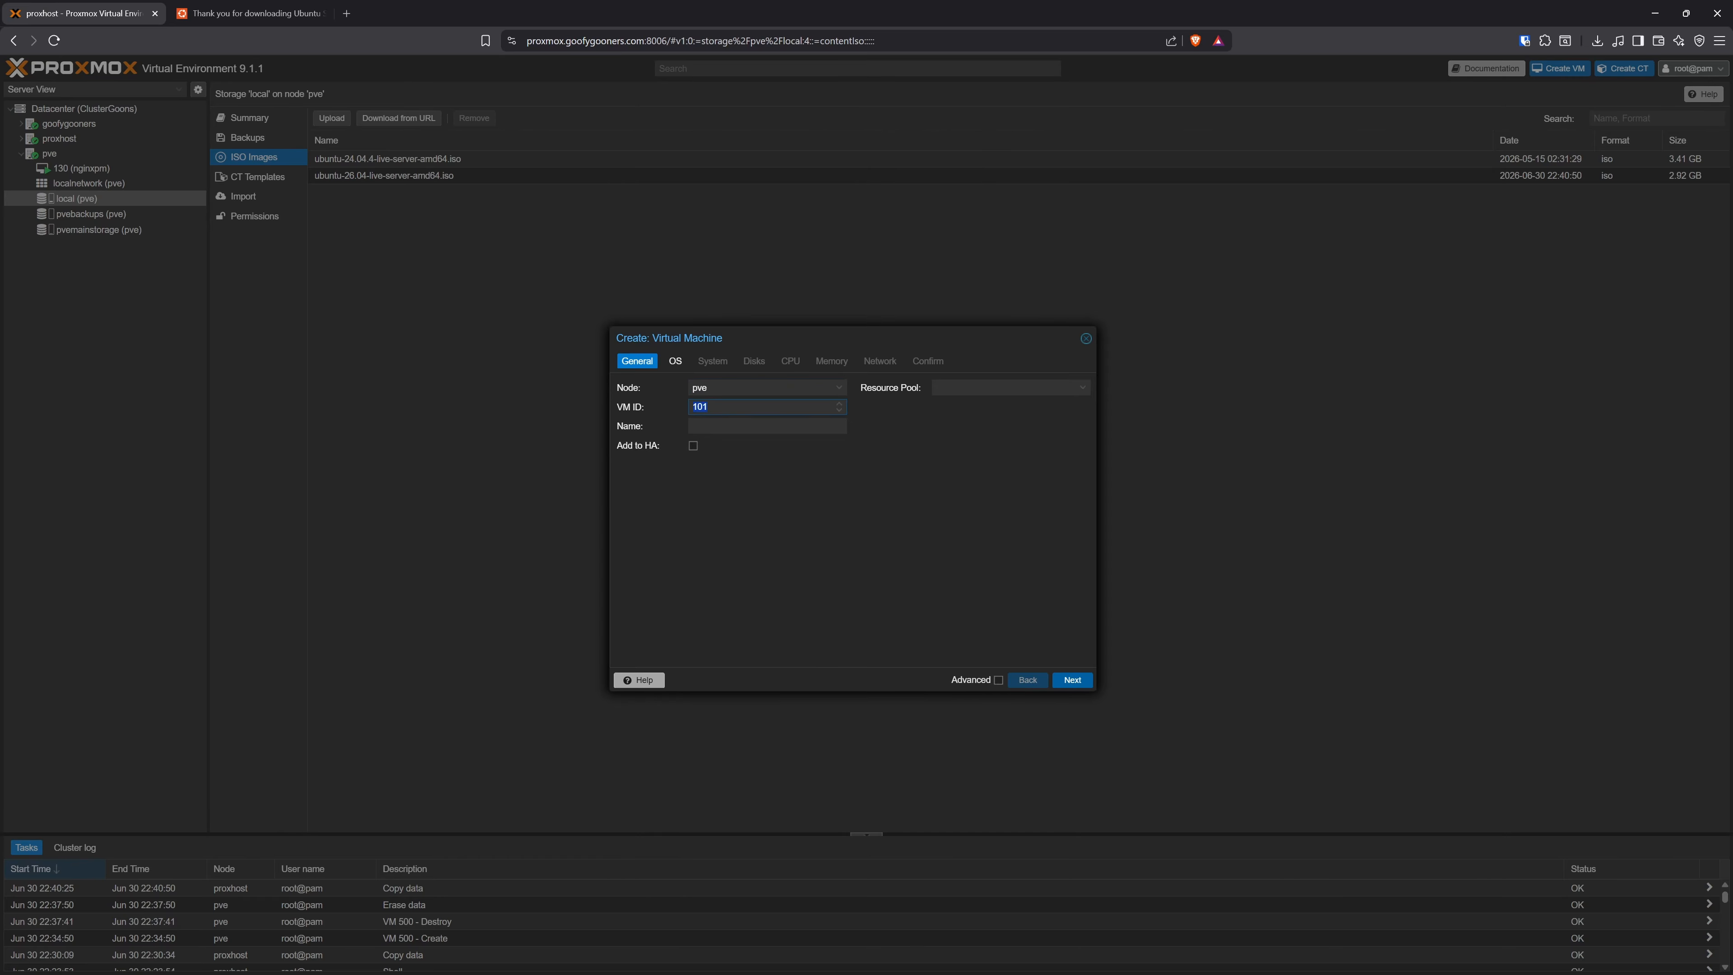
{"action": "type", "text": "500"}
{"action": "type", "text": "TestVM"}
{"action": "left_click", "coordinate": [1073, 680]}
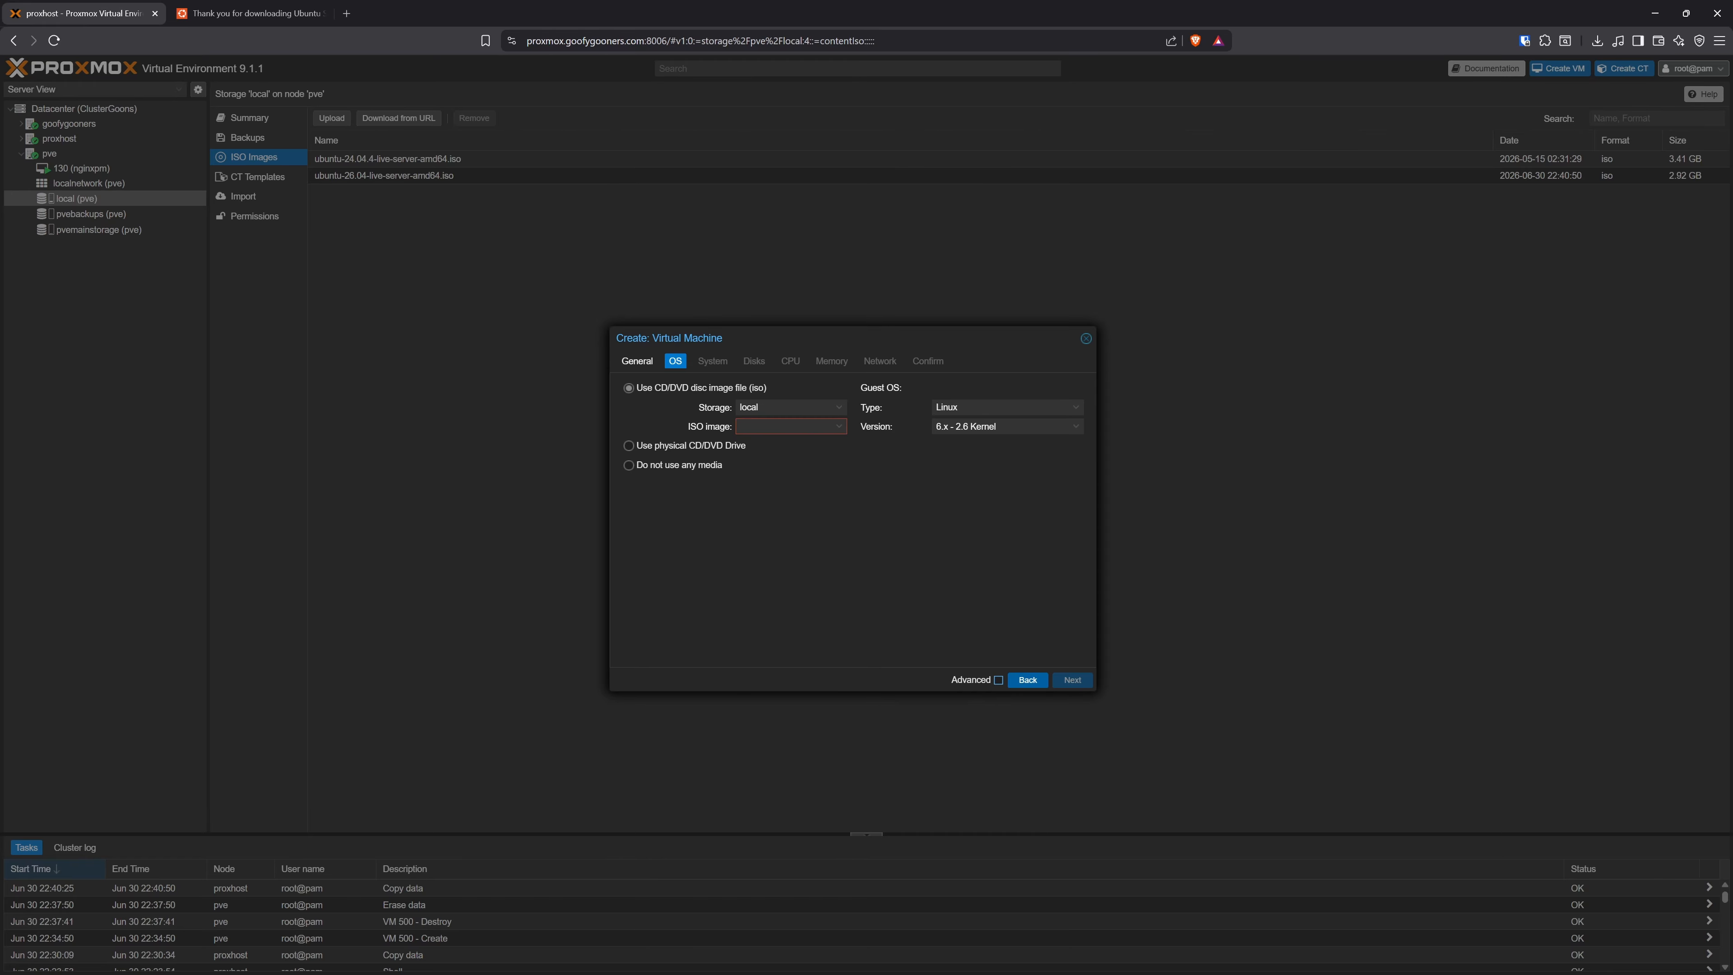
Step: Select ubuntu-26.04-live-server-amd64.iso as the VM's ISO image with a Linux guest, and accept the default system settings
{"action": "left_click", "coordinate": [839, 427]}
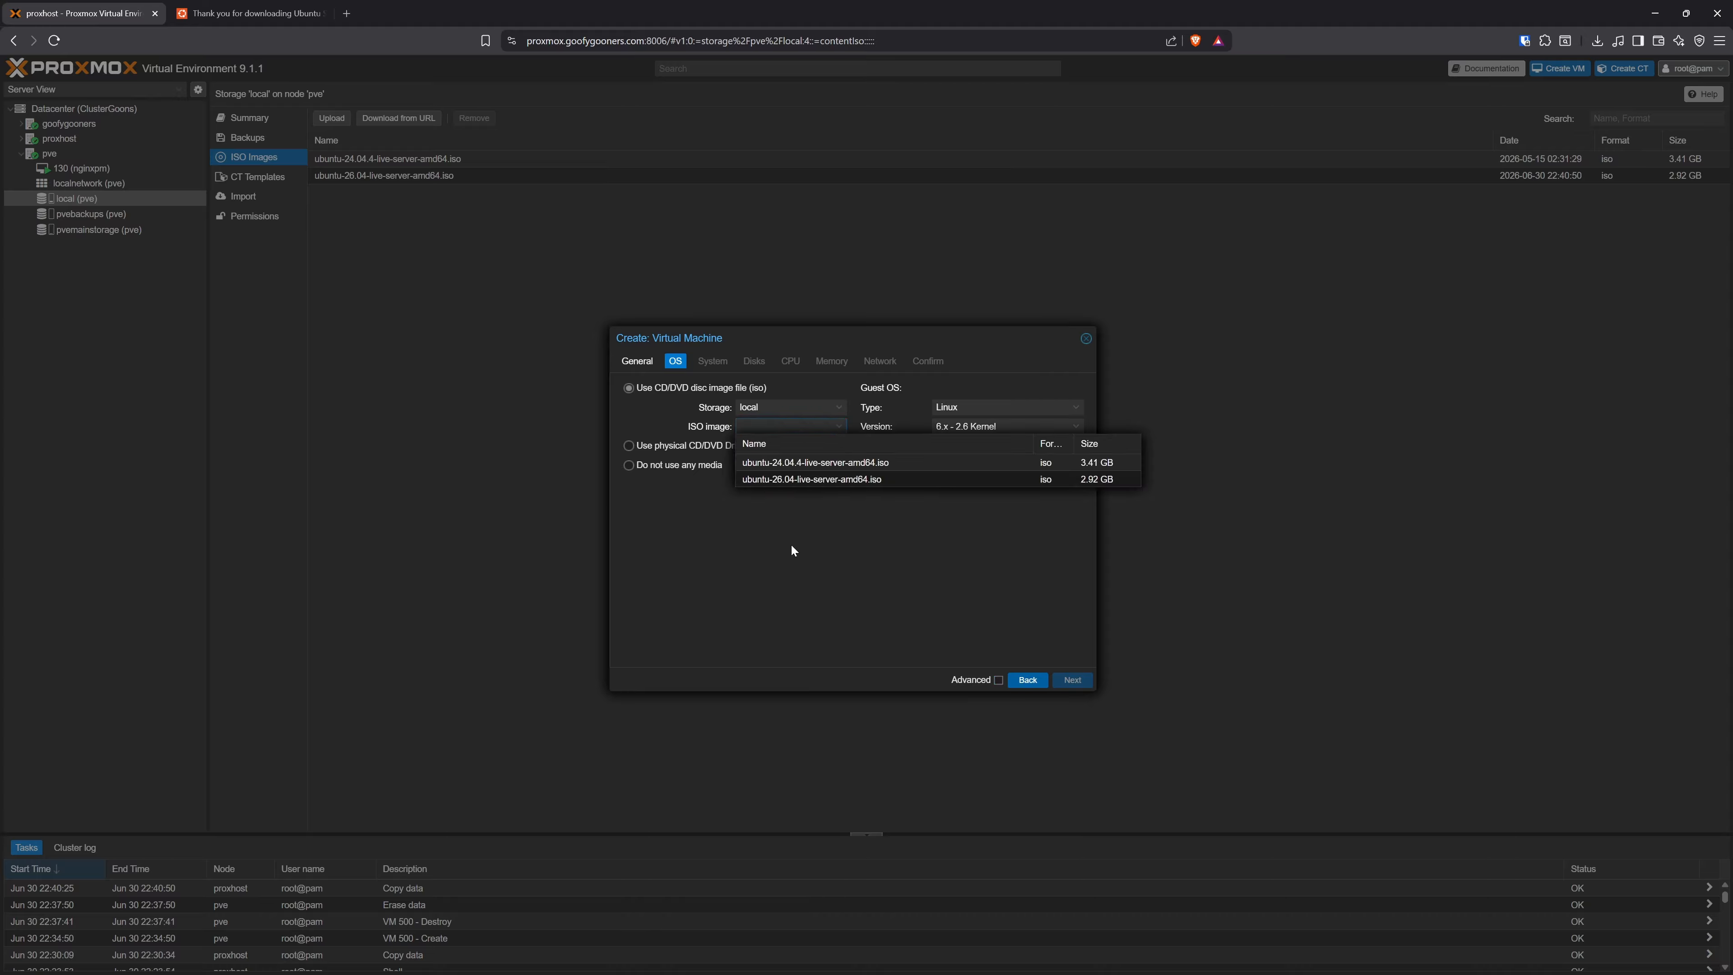
{"action": "left_click", "coordinate": [797, 479]}
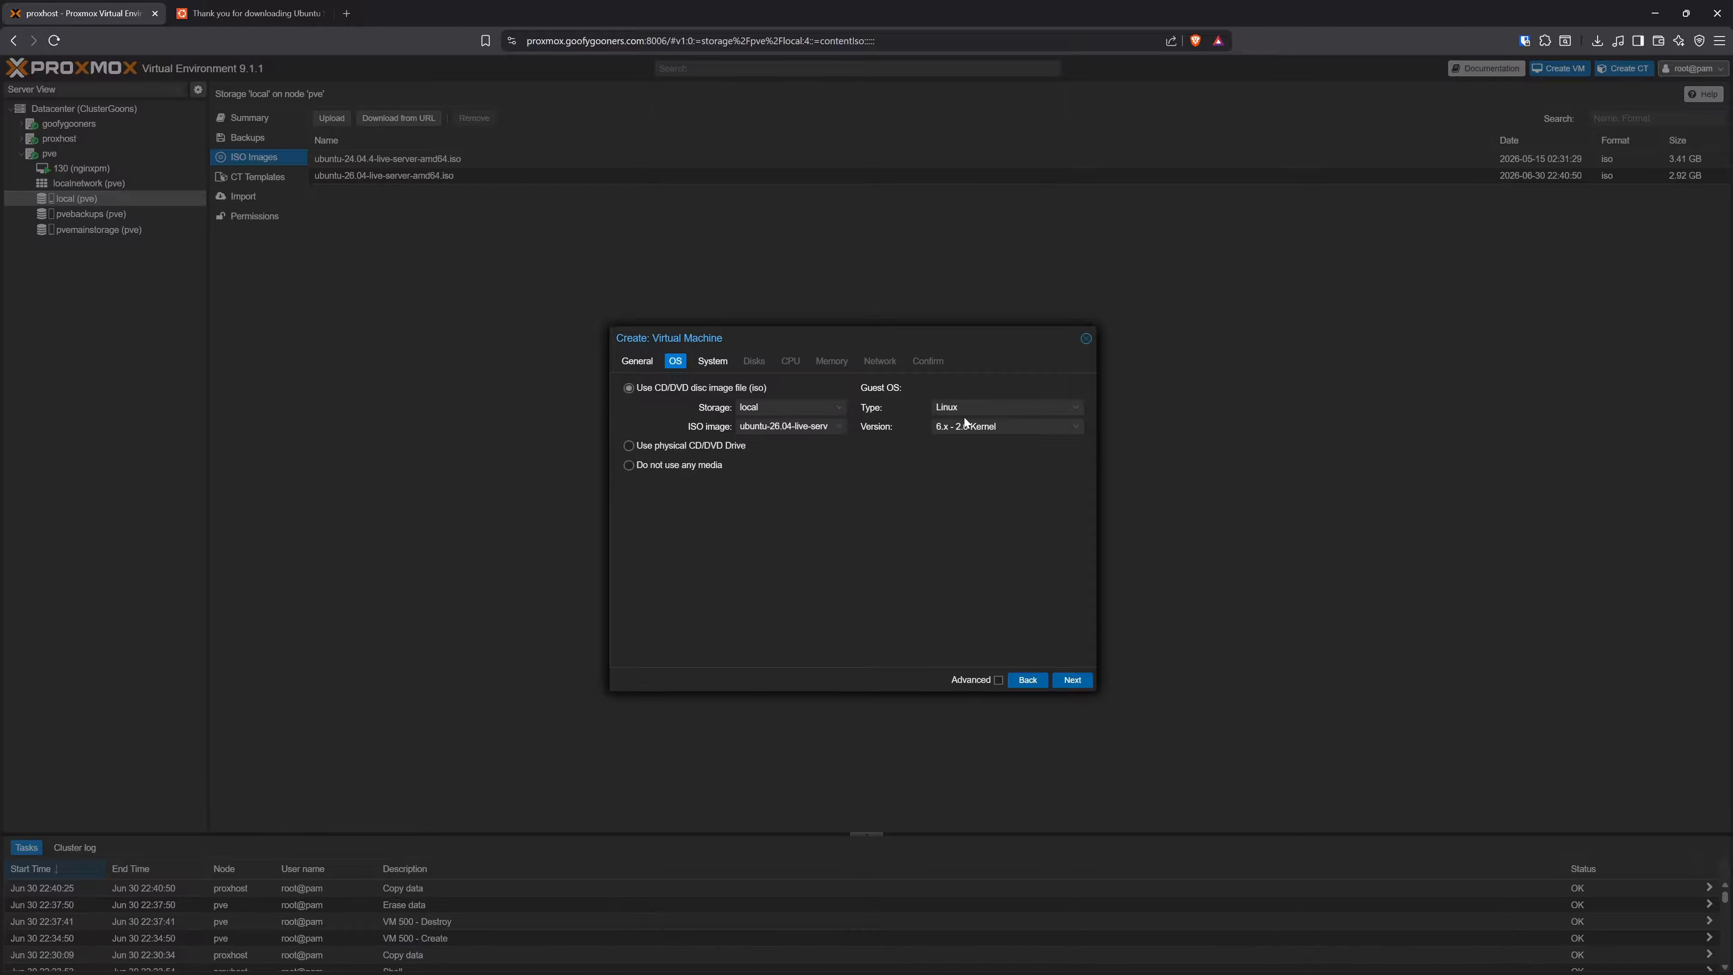
{"action": "left_click", "coordinate": [1082, 683]}
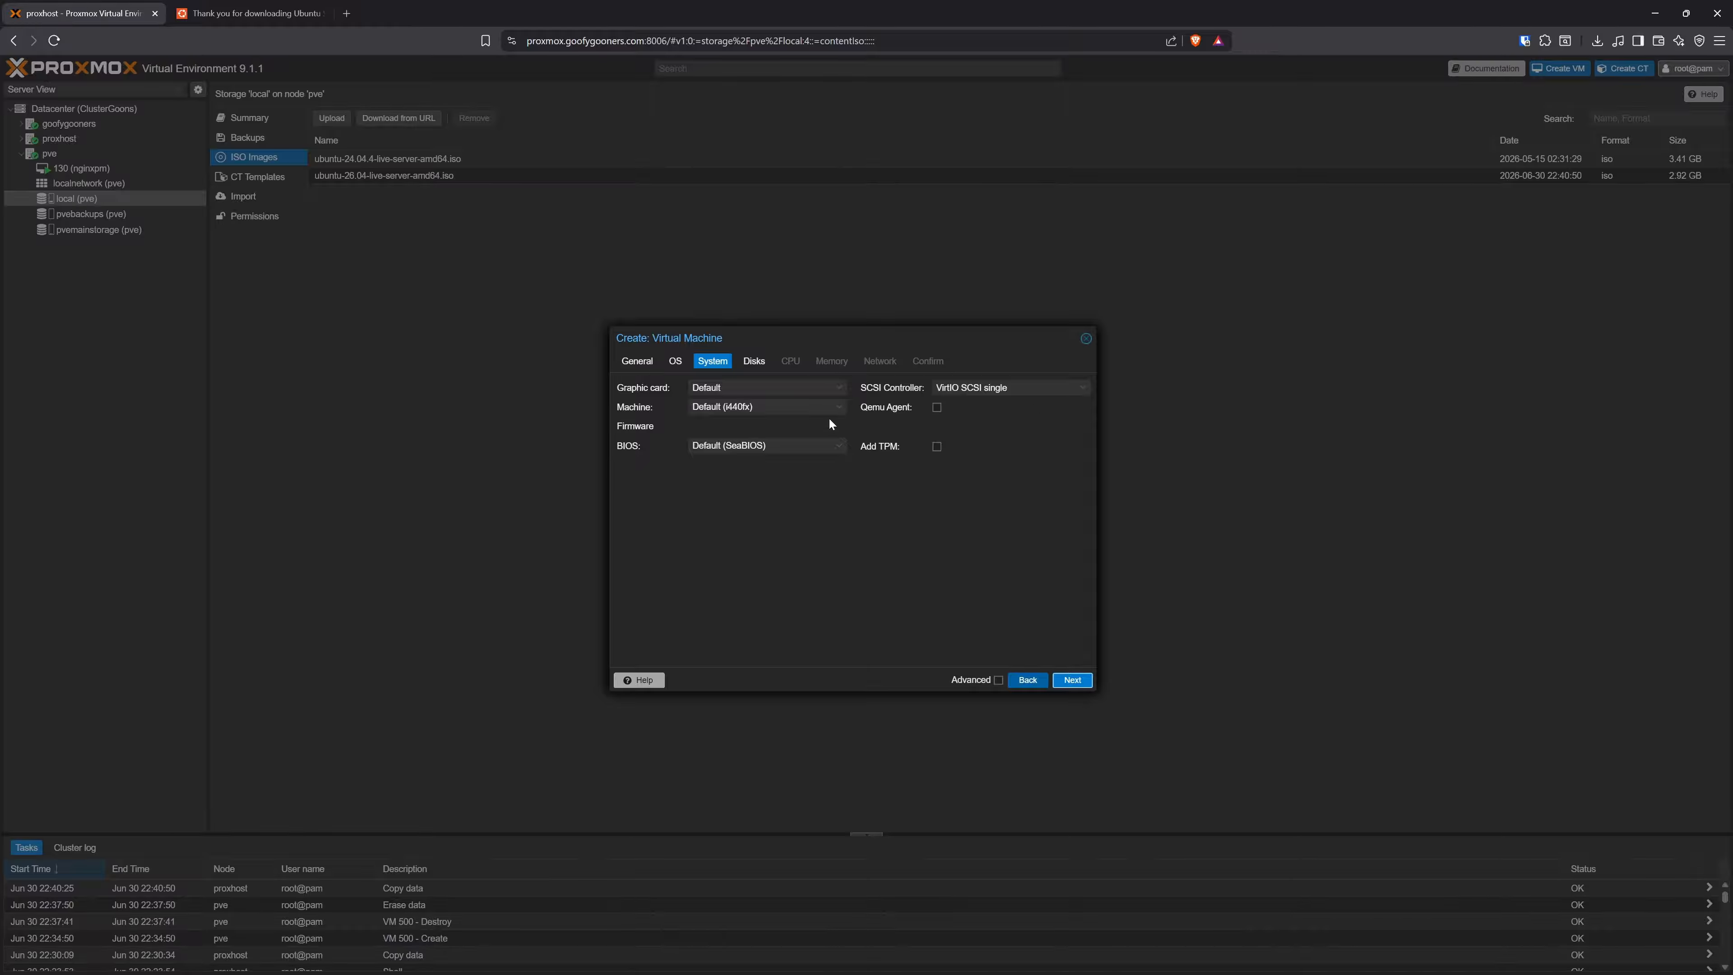
{"action": "left_click", "coordinate": [836, 389]}
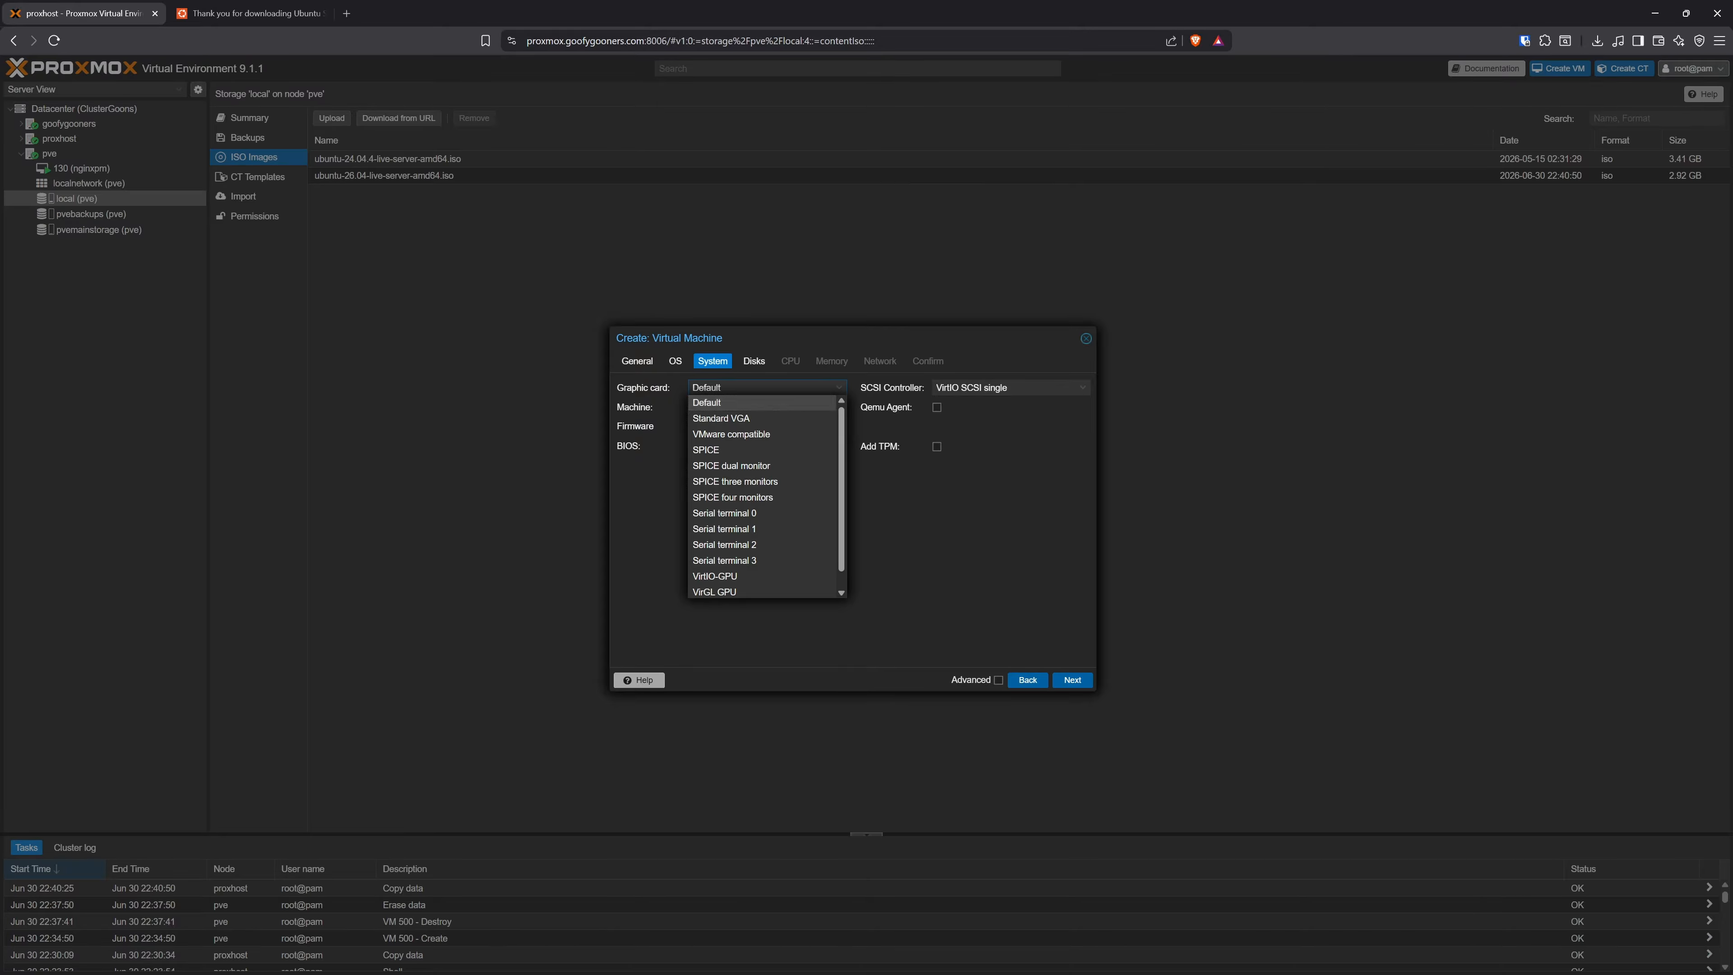
{"action": "left_click", "coordinate": [964, 657]}
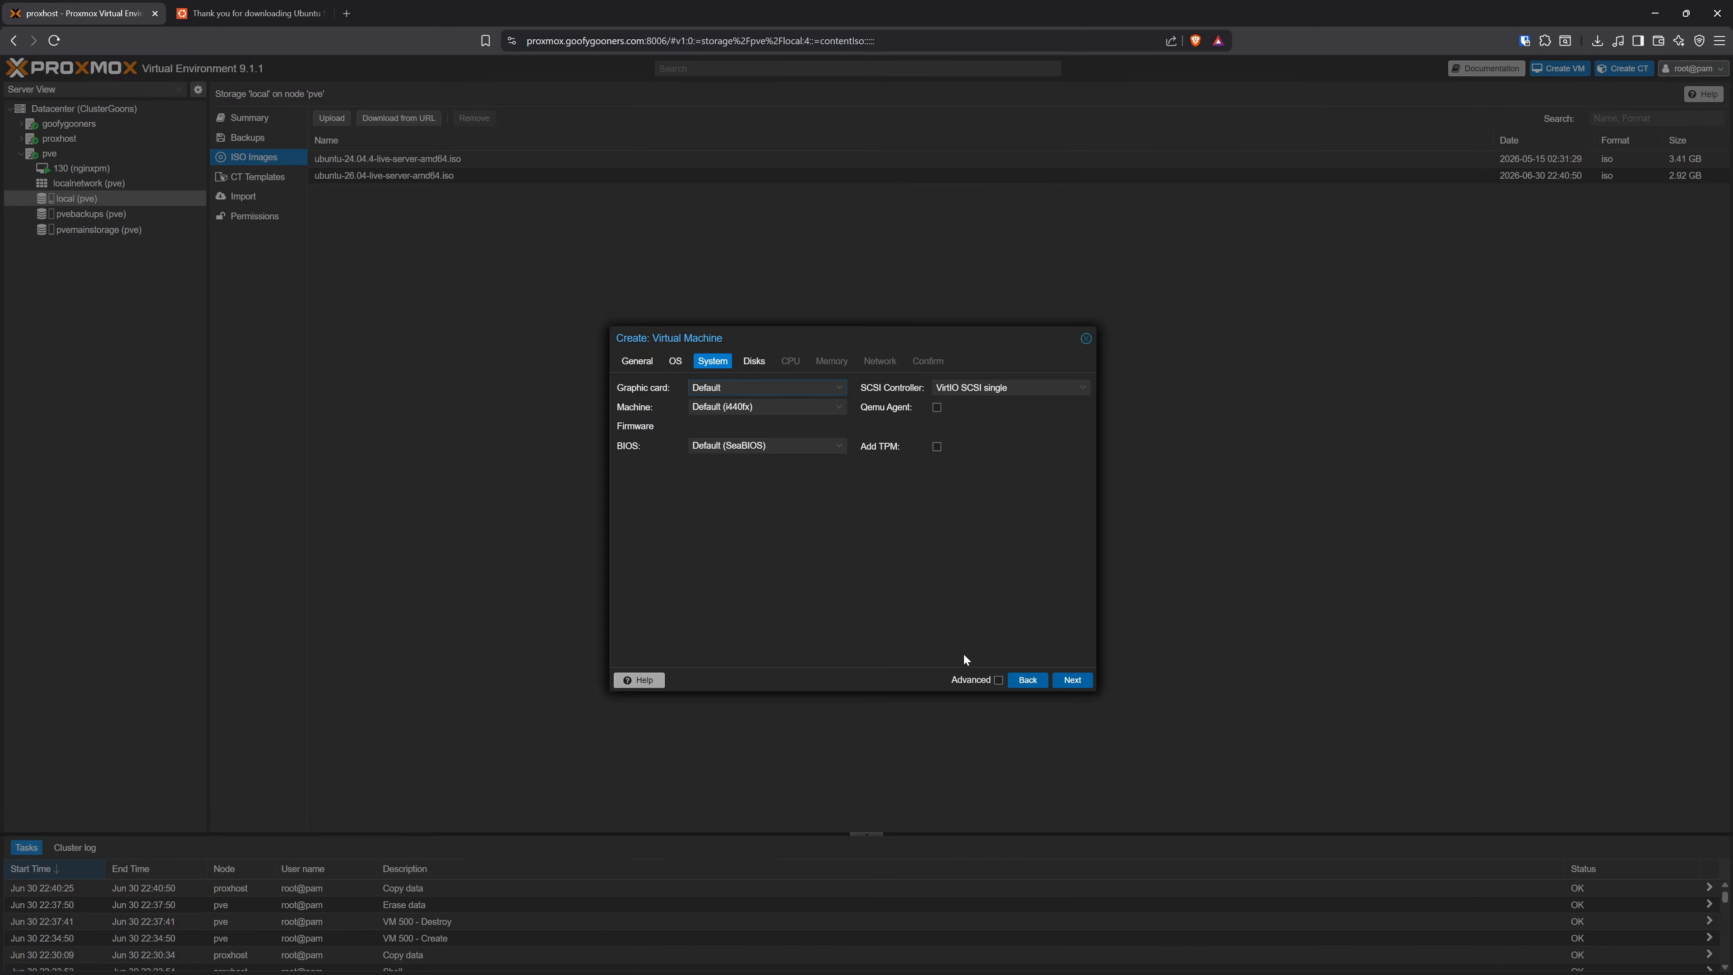
{"action": "left_click", "coordinate": [1070, 678]}
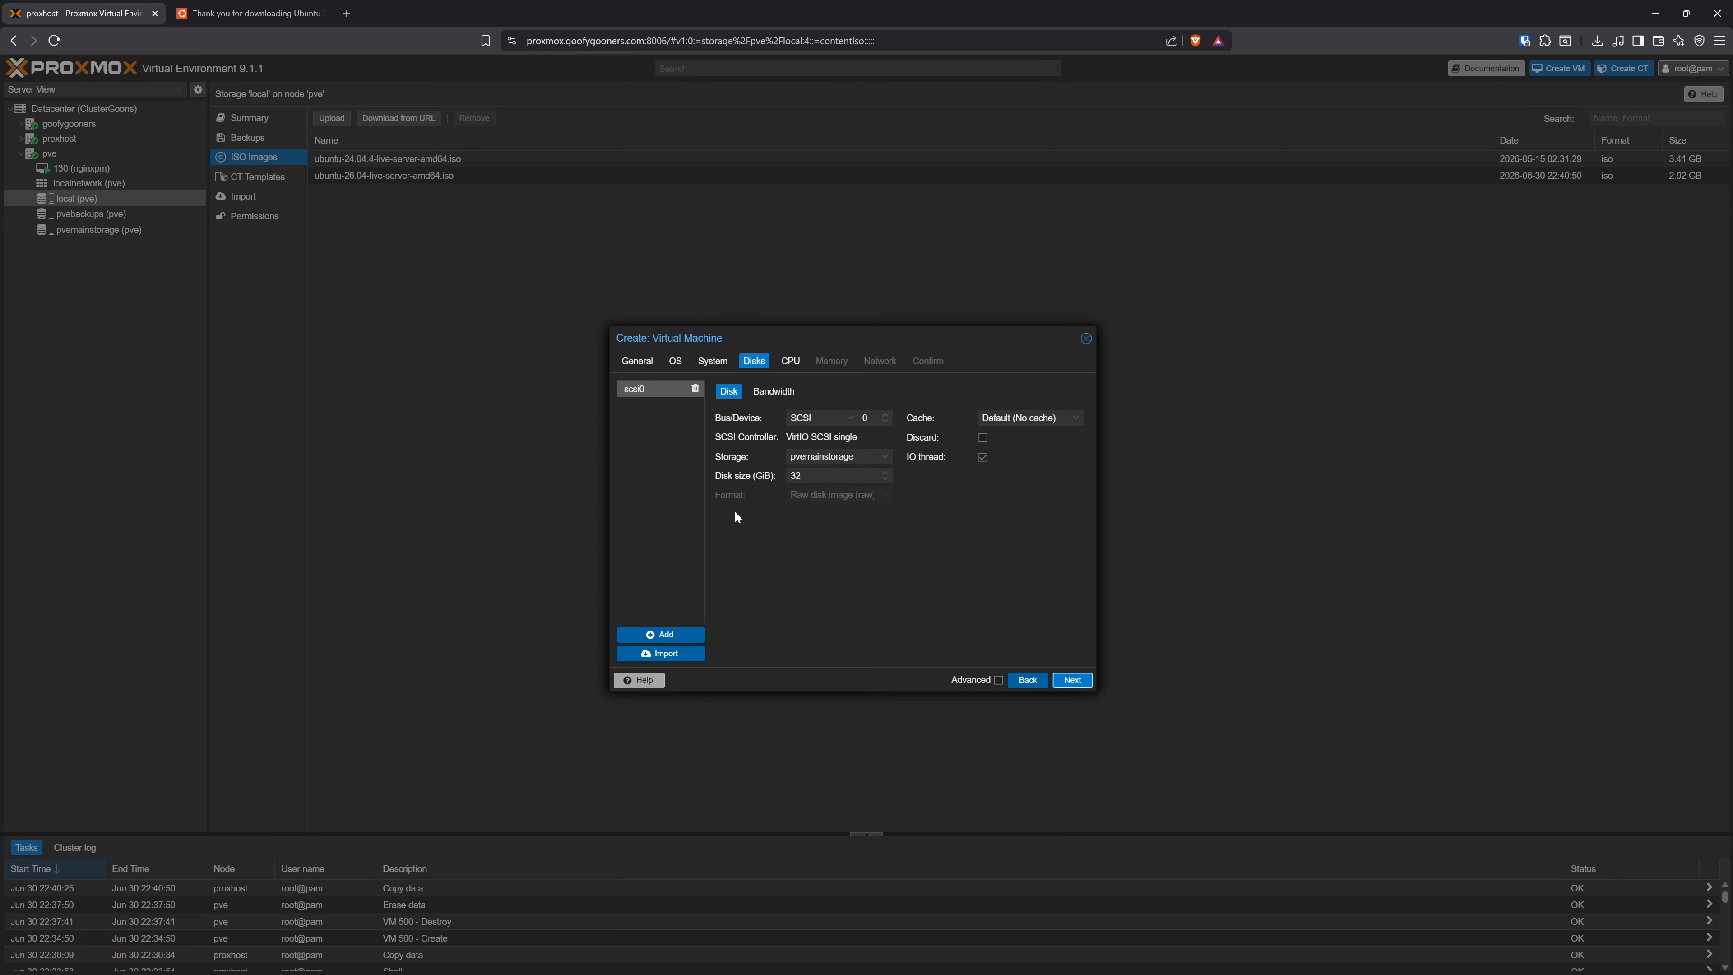
Step: Configure the VM's SCSI disk on pvemainstorage with a size of 32 GiB and Discard enabled
{"action": "left_click", "coordinate": [883, 455]}
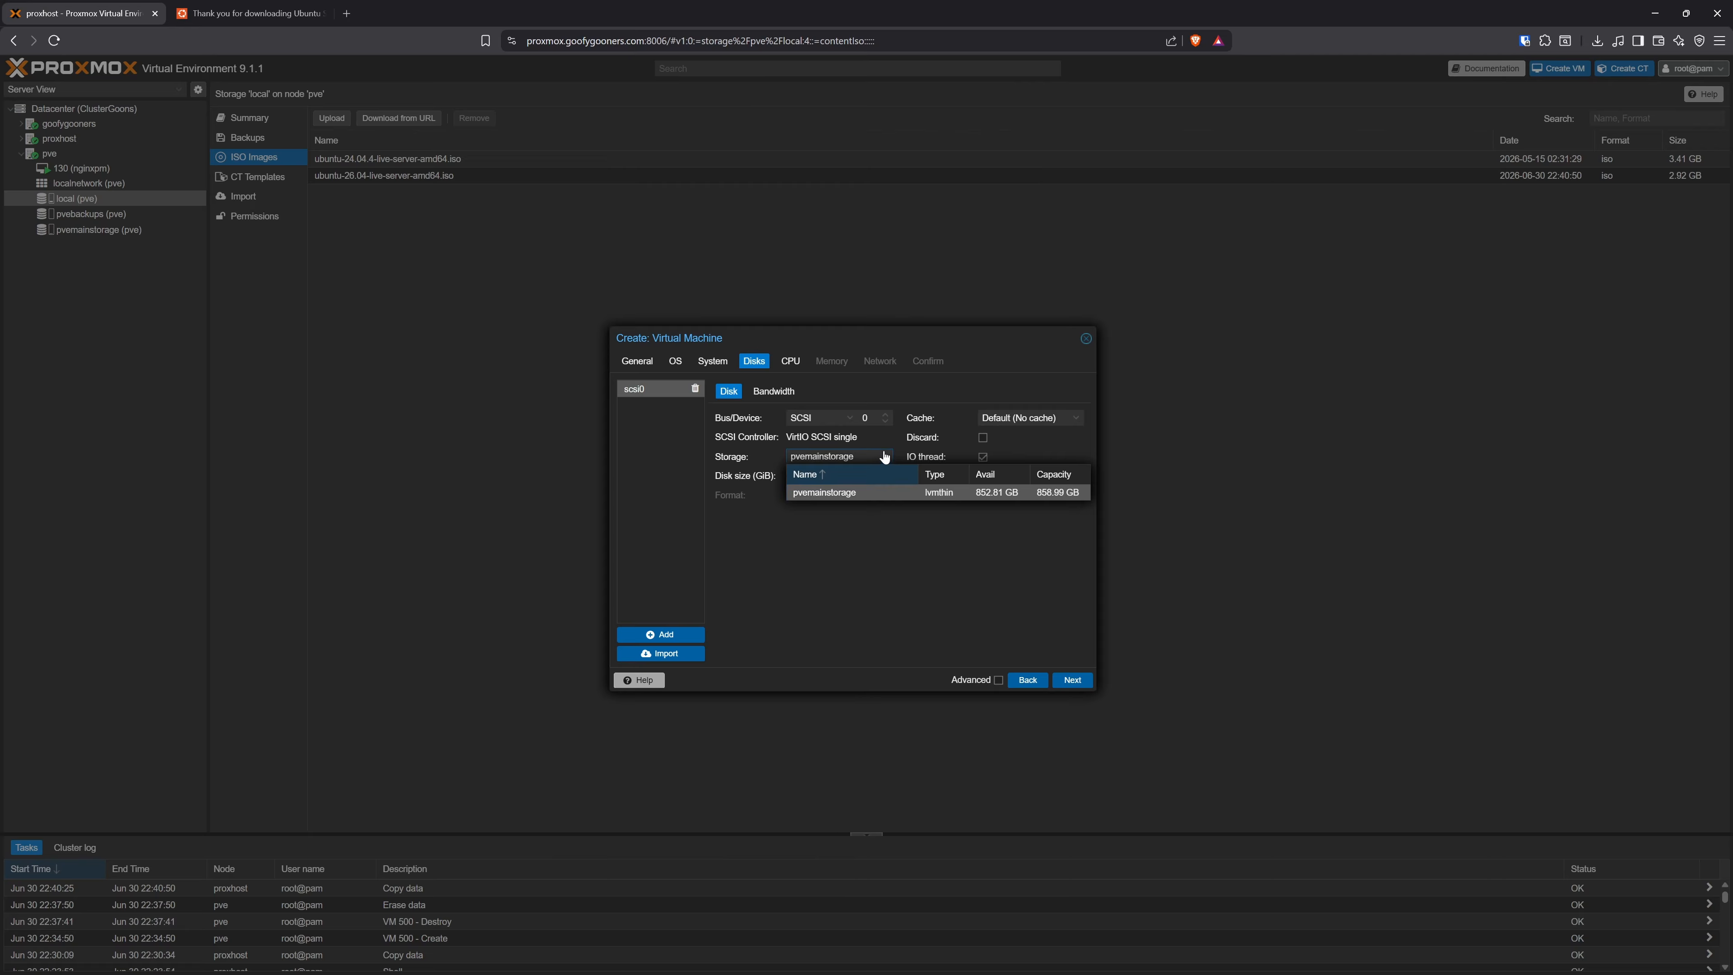
{"action": "left_click", "coordinate": [884, 457]}
{"action": "left_click", "coordinate": [884, 457]}
{"action": "left_click", "coordinate": [824, 604]}
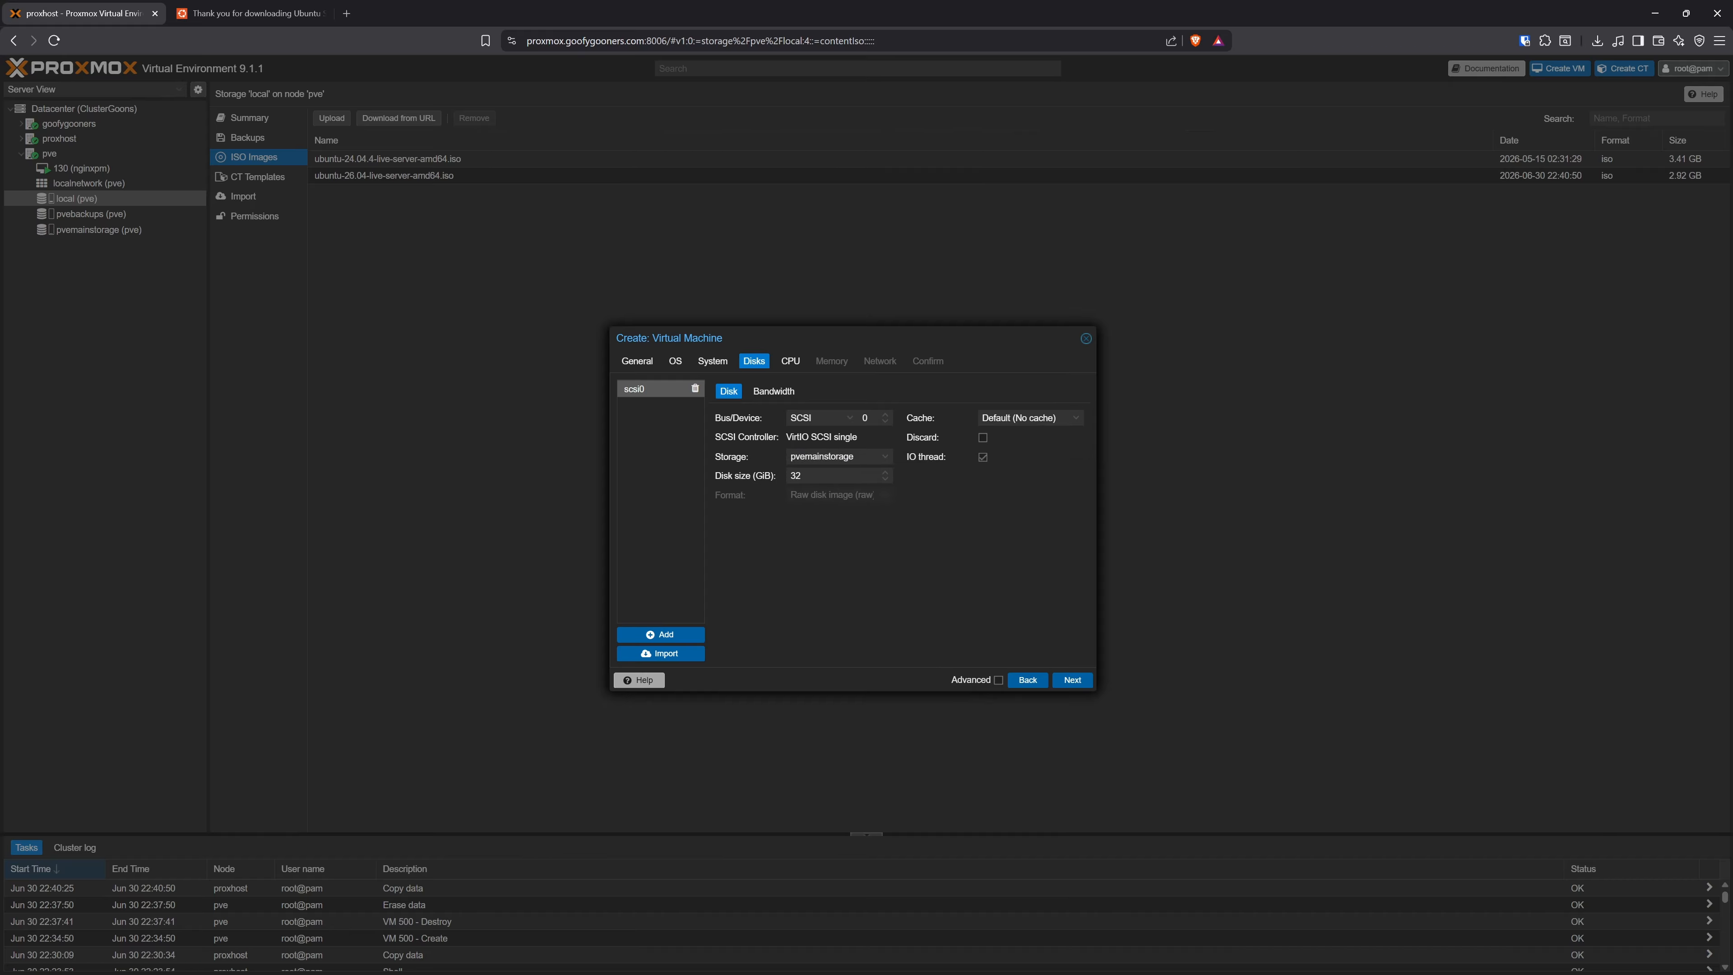
{"action": "type", "text": "100"}
{"action": "key", "text": "BackSpace"}
{"action": "key", "text": "BackSpace"}
{"action": "type", "text": "32"}
{"action": "left_click", "coordinate": [1076, 683]}
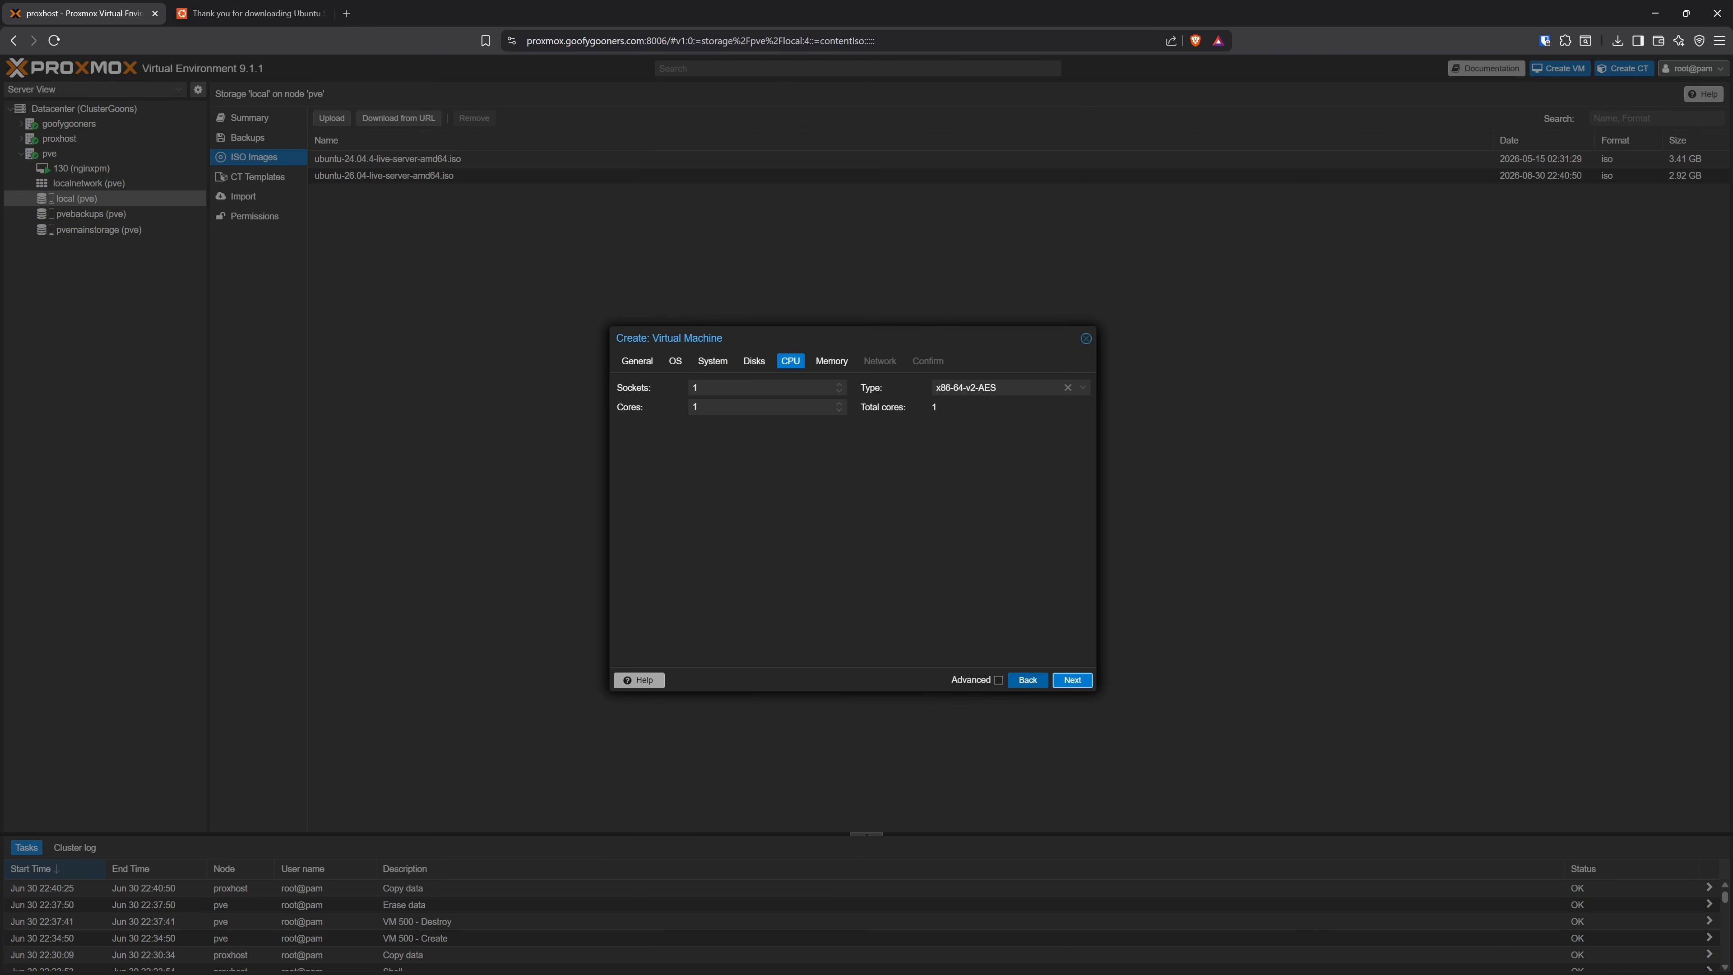
Step: Set the VM's processor to 2 cores with the CPU type x86-64-v2-AES
{"action": "double_click", "coordinate": [696, 407]}
{"action": "left_click", "coordinate": [1083, 387]}
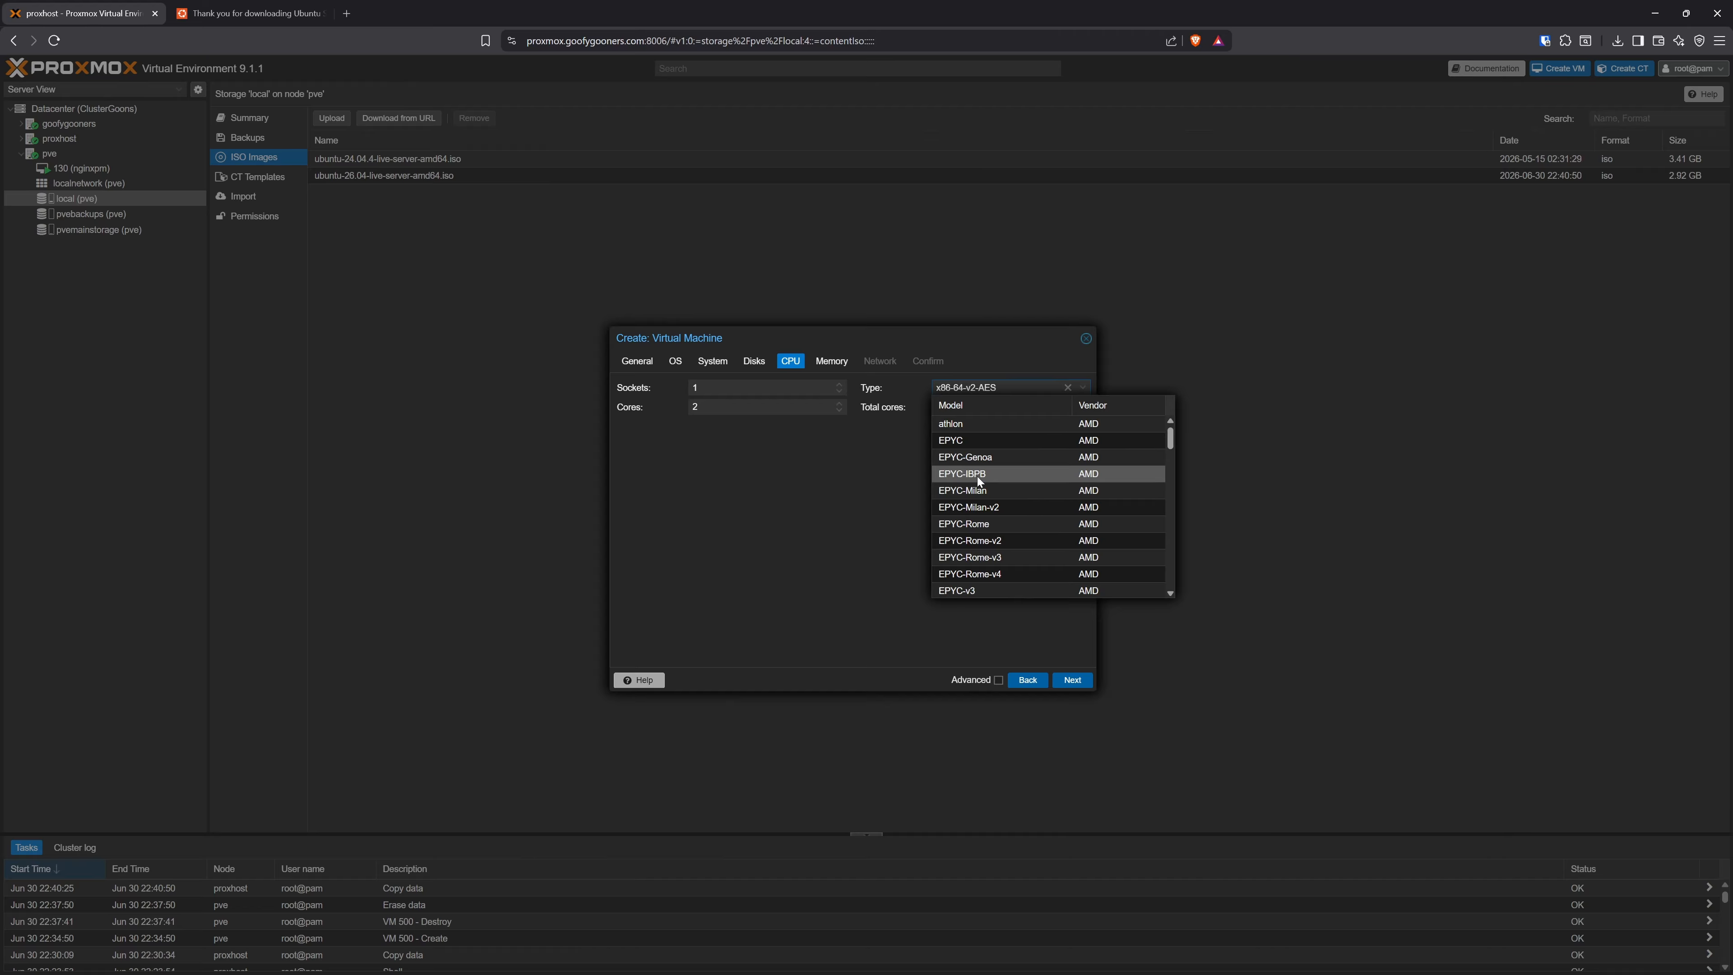
{"action": "scroll", "coordinate": [990, 498], "scroll_direction": "down", "scroll_amount": 10}
{"action": "scroll", "coordinate": [994, 515], "scroll_direction": "down", "scroll_amount": 10}
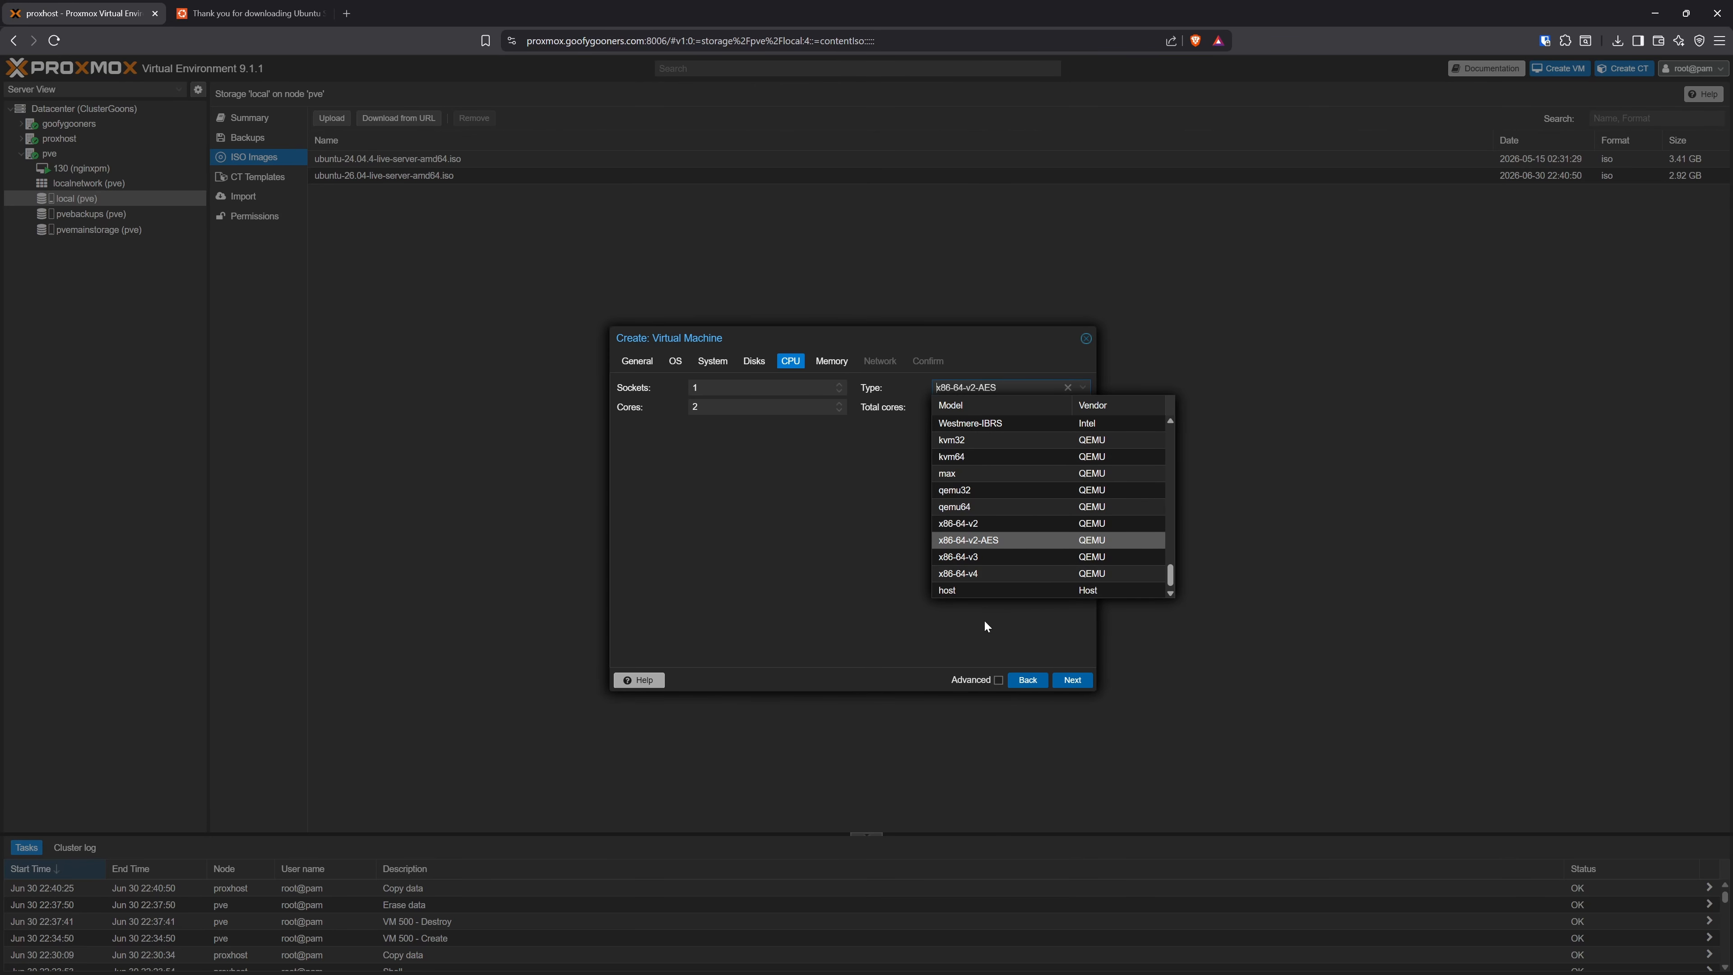
{"action": "left_click", "coordinate": [1037, 539]}
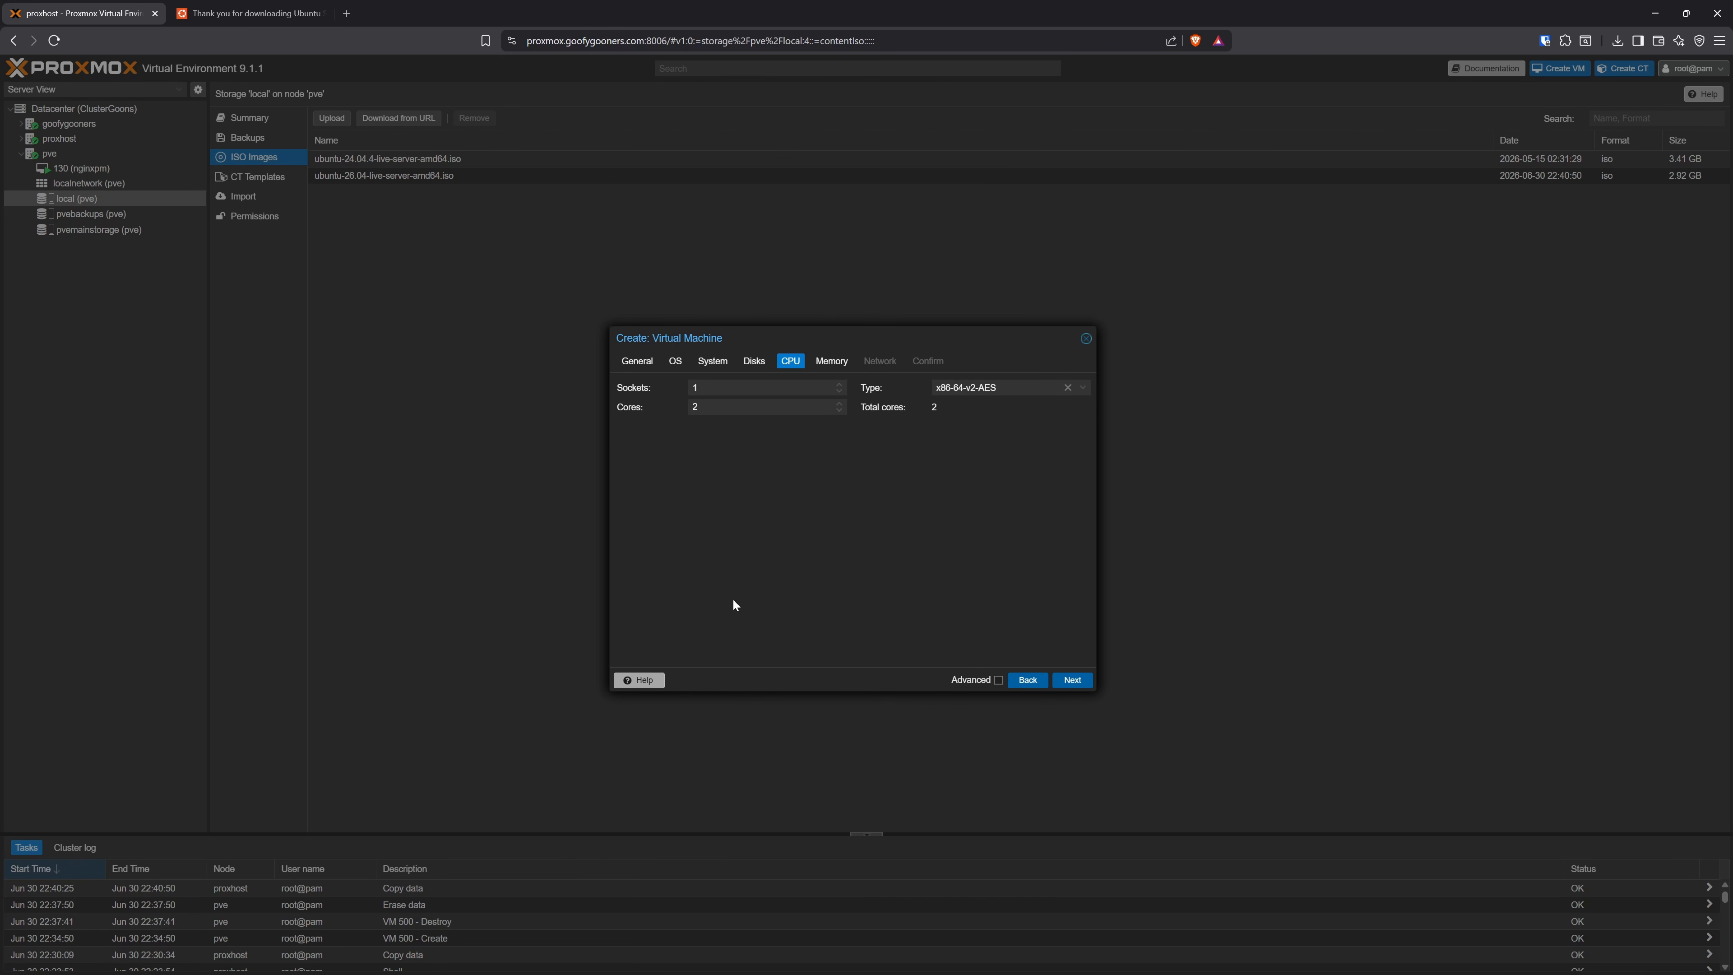
{"action": "left_click", "coordinate": [1072, 680]}
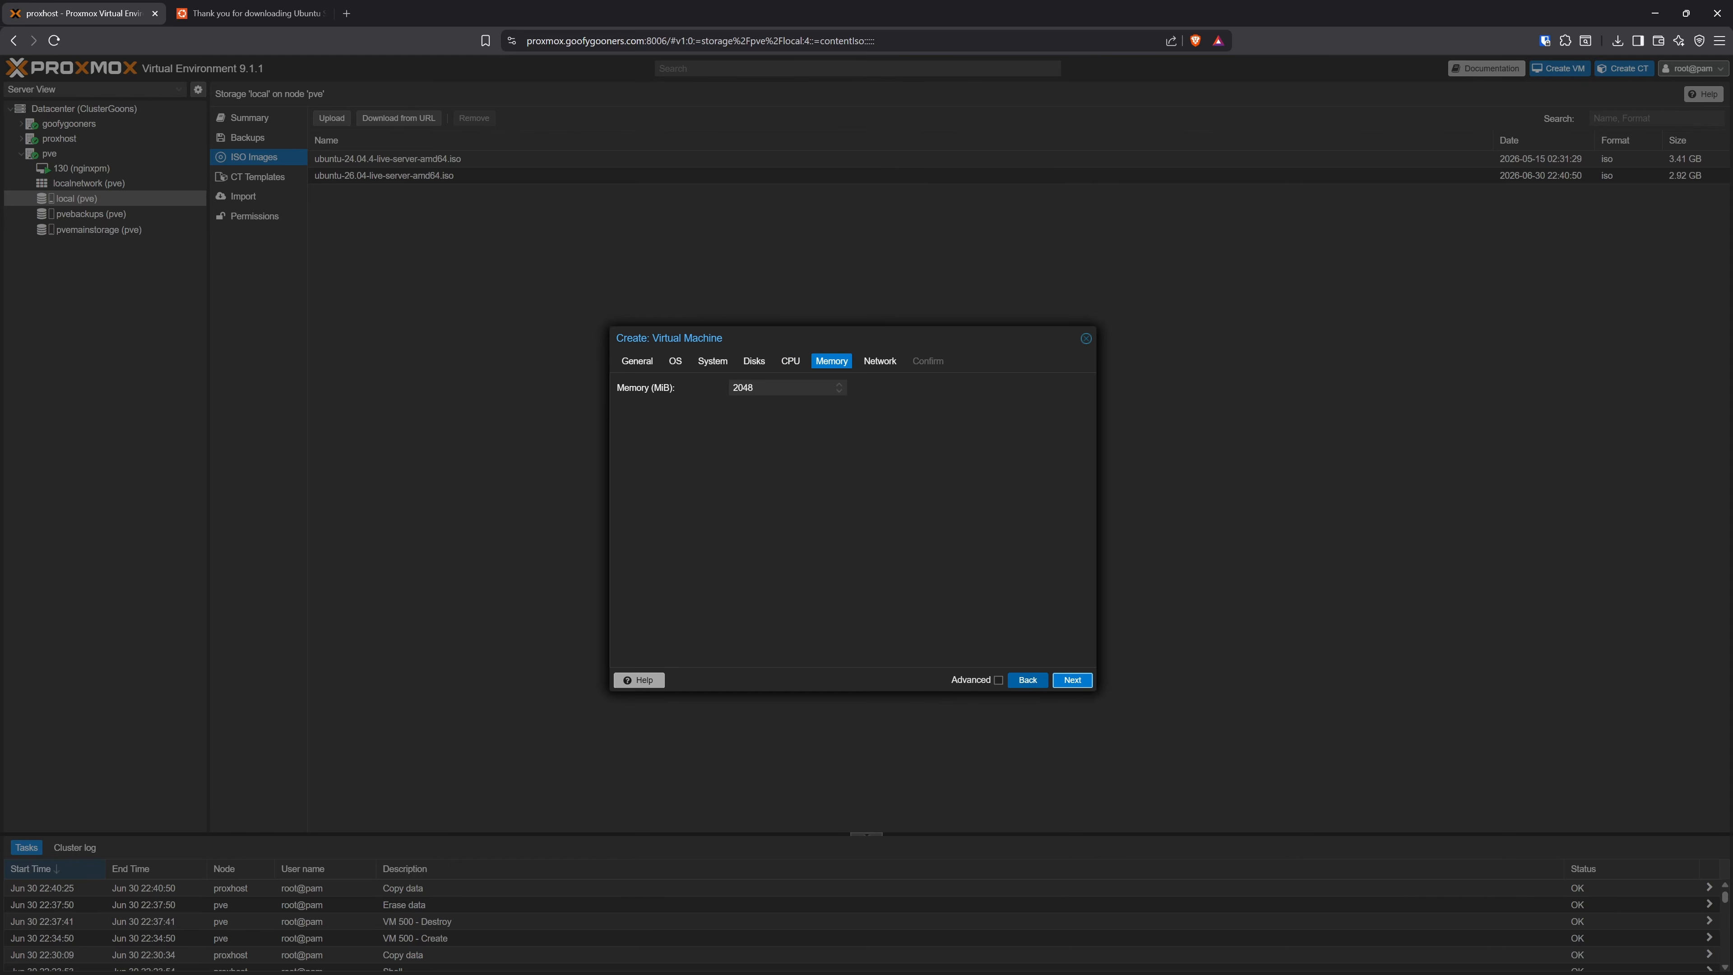
Step: Accept 2048 MiB of memory and configure the VM's network on bridge vmbr0 with the firewall disabled
{"action": "left_click", "coordinate": [1071, 680]}
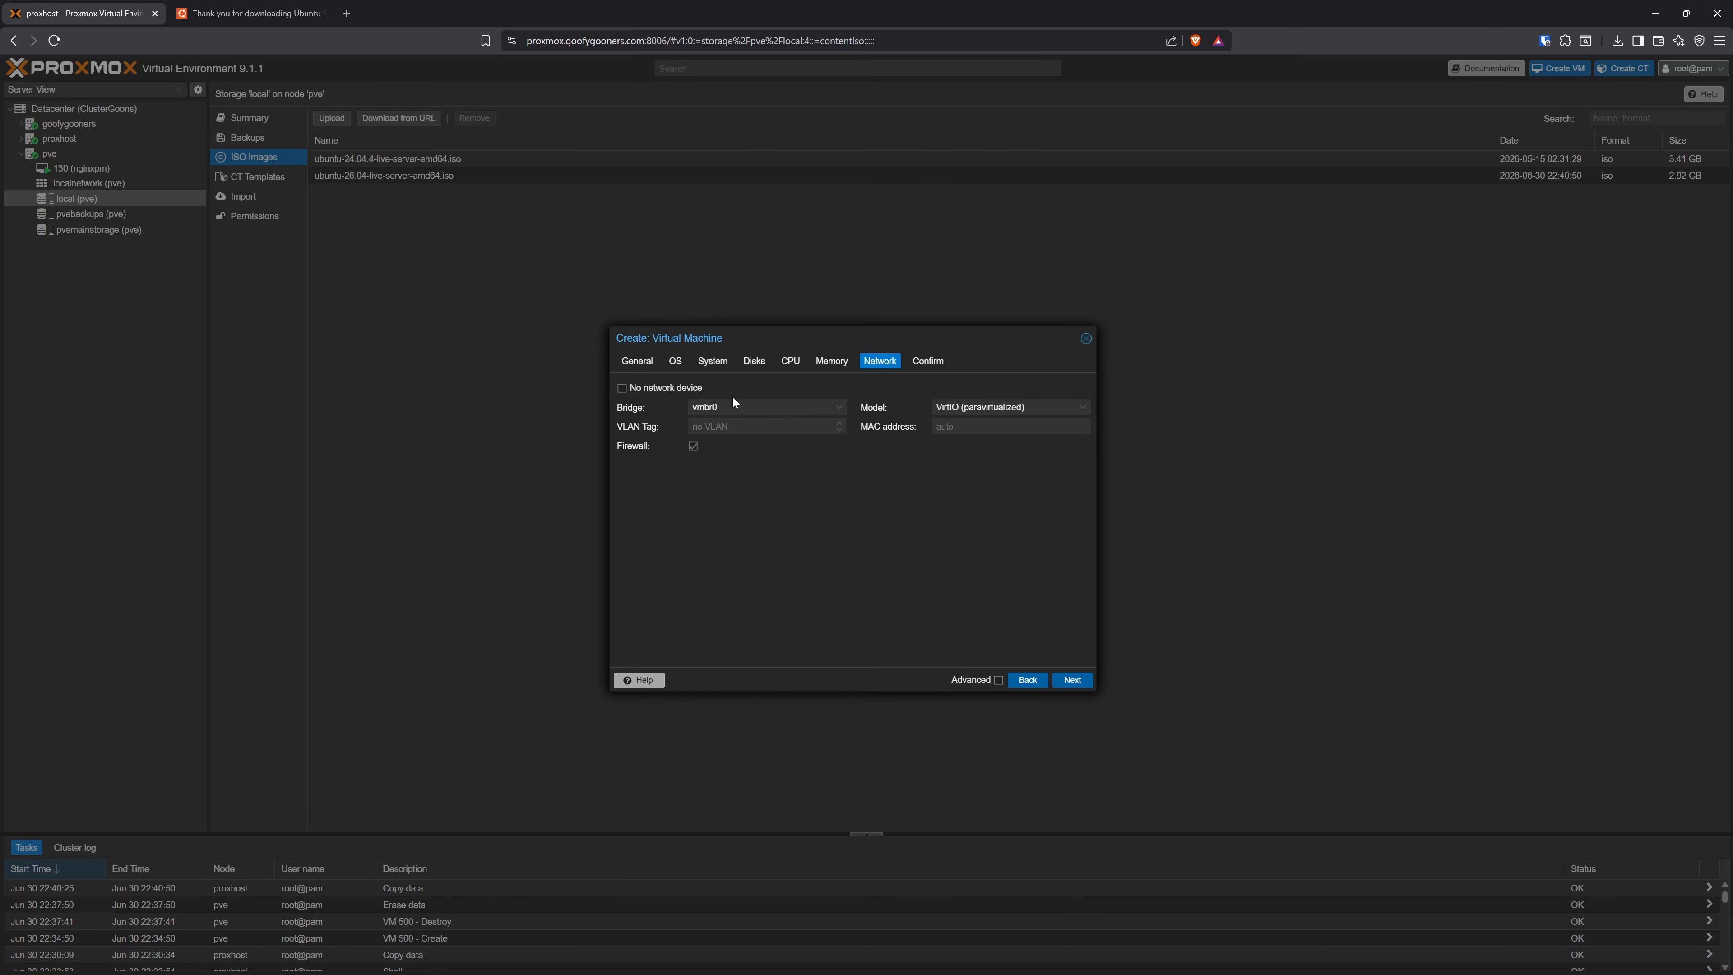
{"action": "left_click", "coordinate": [771, 407]}
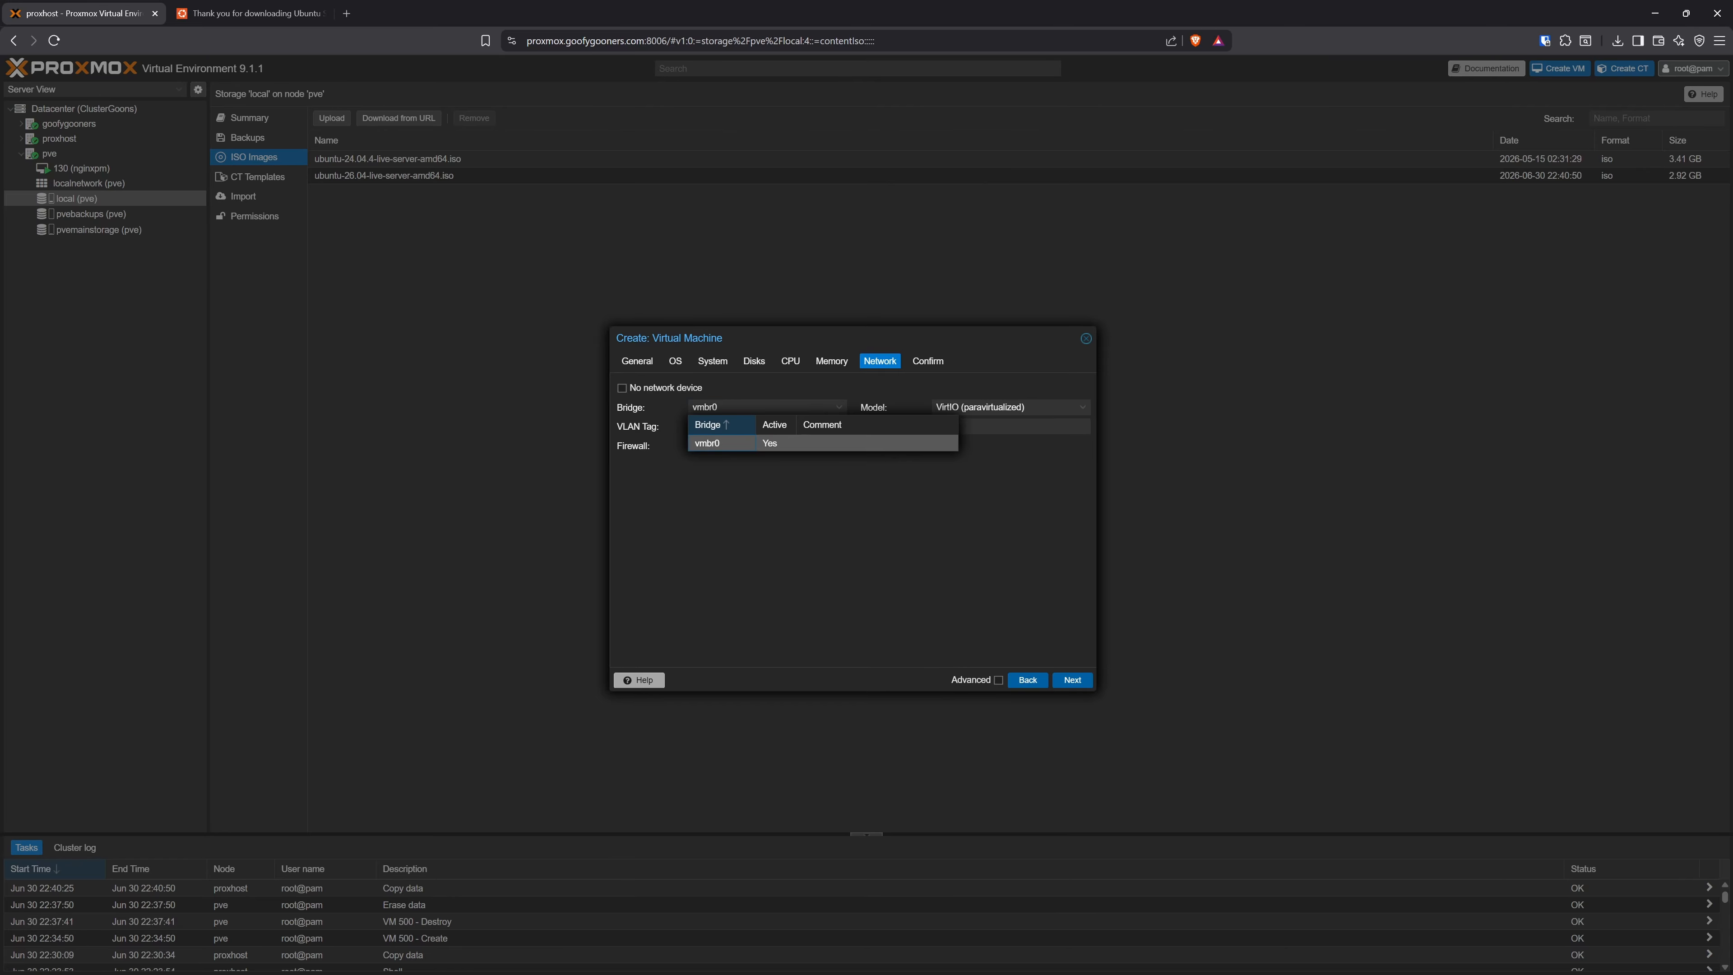
{"action": "left_click", "coordinate": [728, 445]}
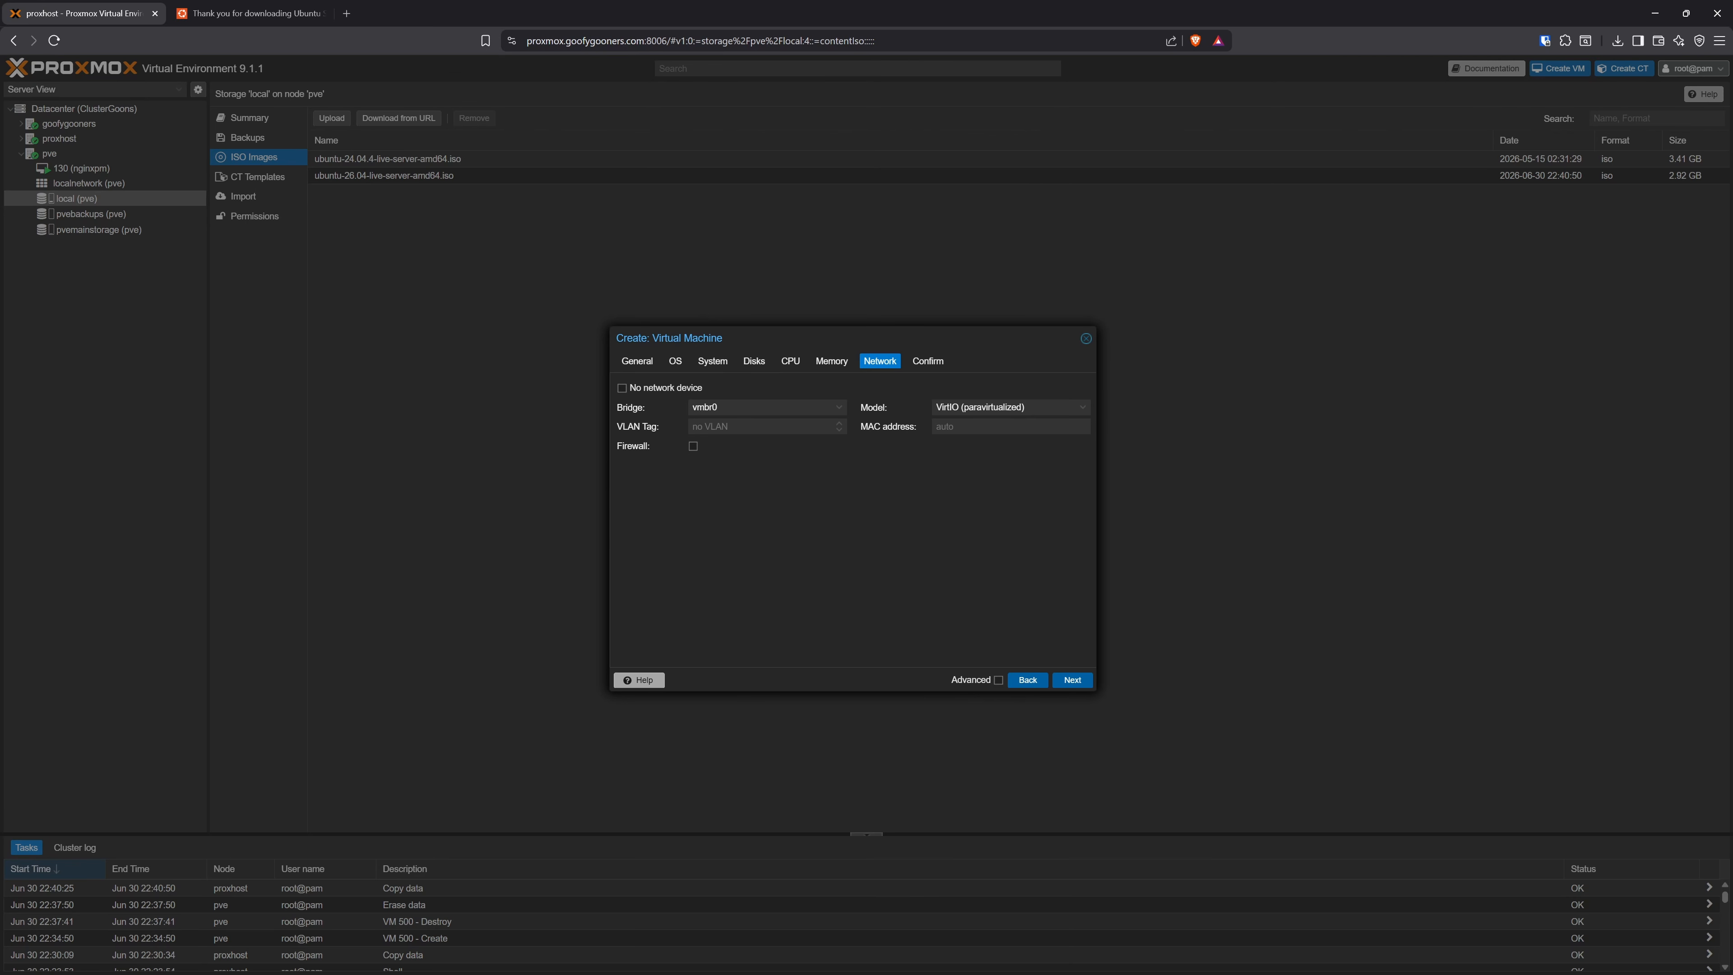
{"action": "left_click", "coordinate": [793, 581]}
{"action": "left_click", "coordinate": [987, 427]}
{"action": "left_click", "coordinate": [1073, 680]}
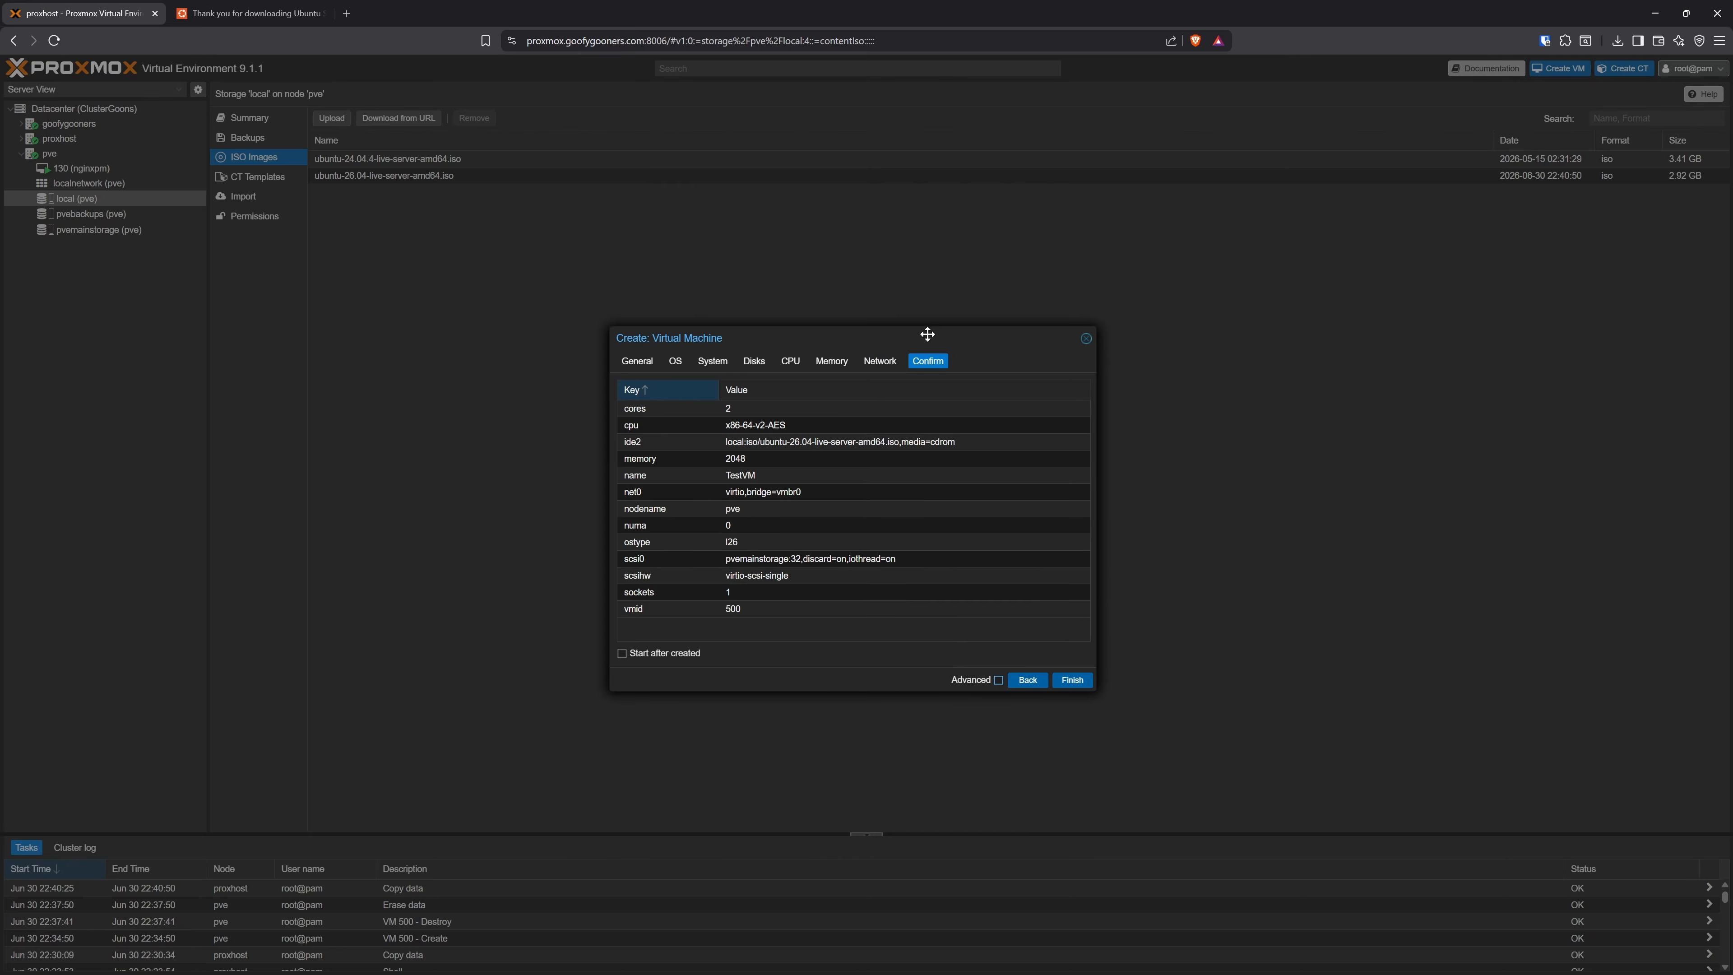
Step: Finish creating the virtual machine without starting it, and view the console and summary of VM 500
{"action": "left_click_drag", "start_coordinate": [862, 333], "coordinate": [869, 330]}
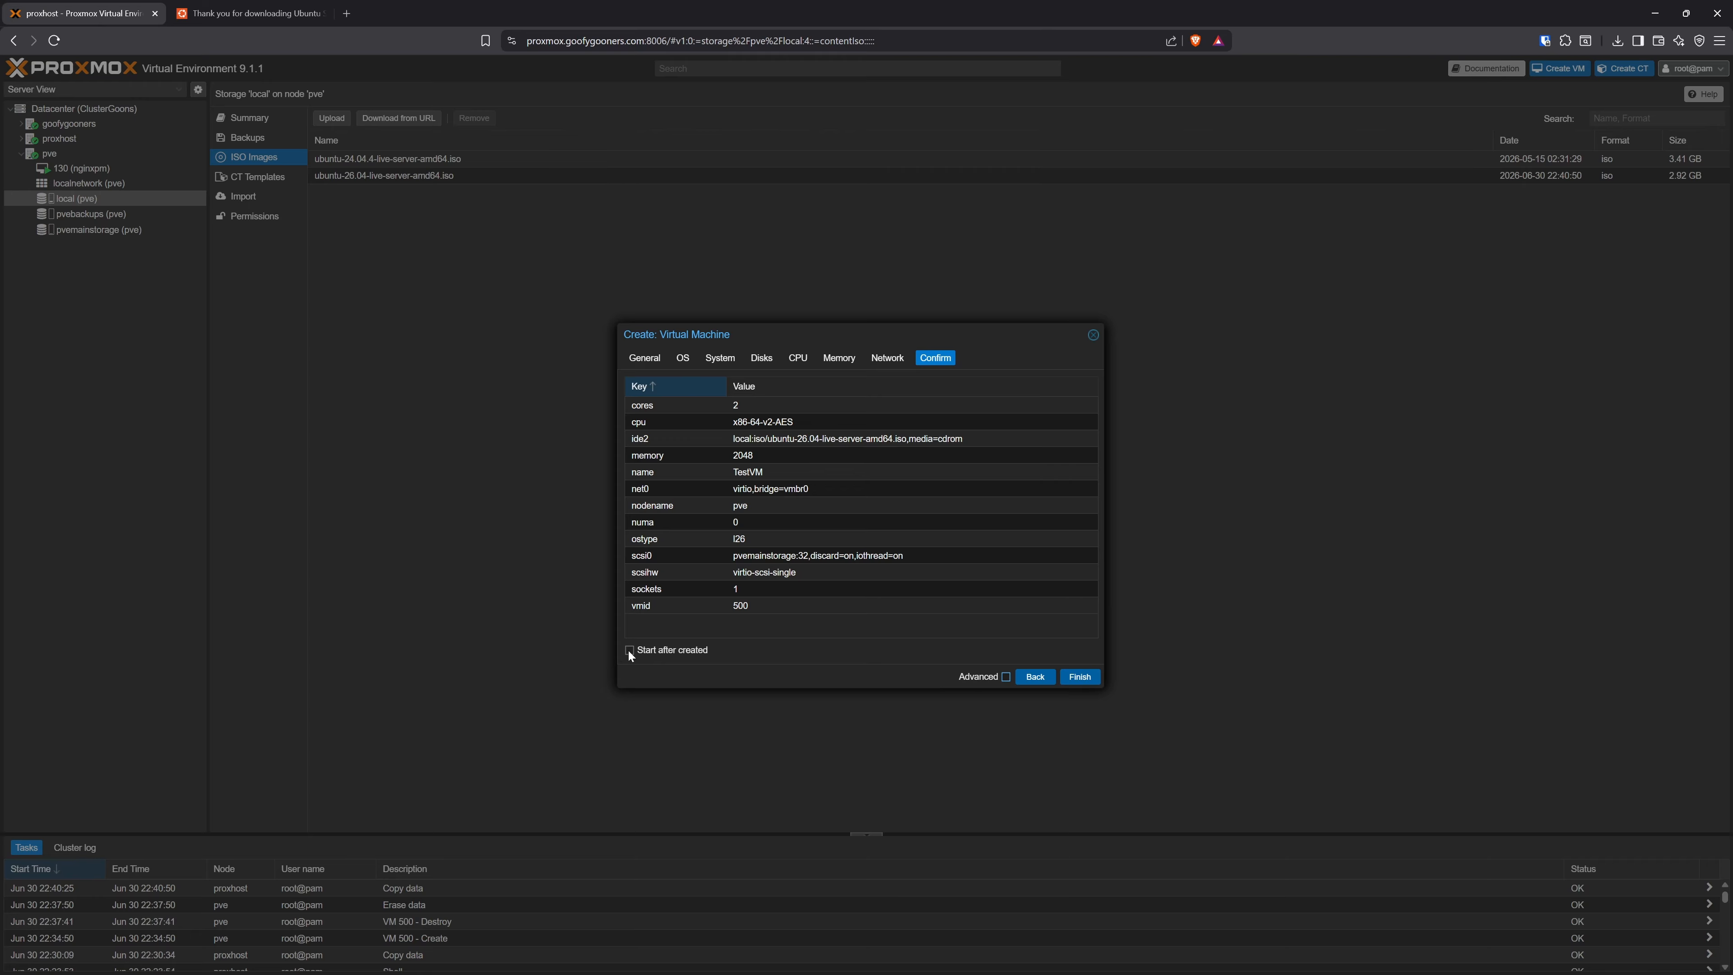
{"action": "left_click", "coordinate": [1083, 679]}
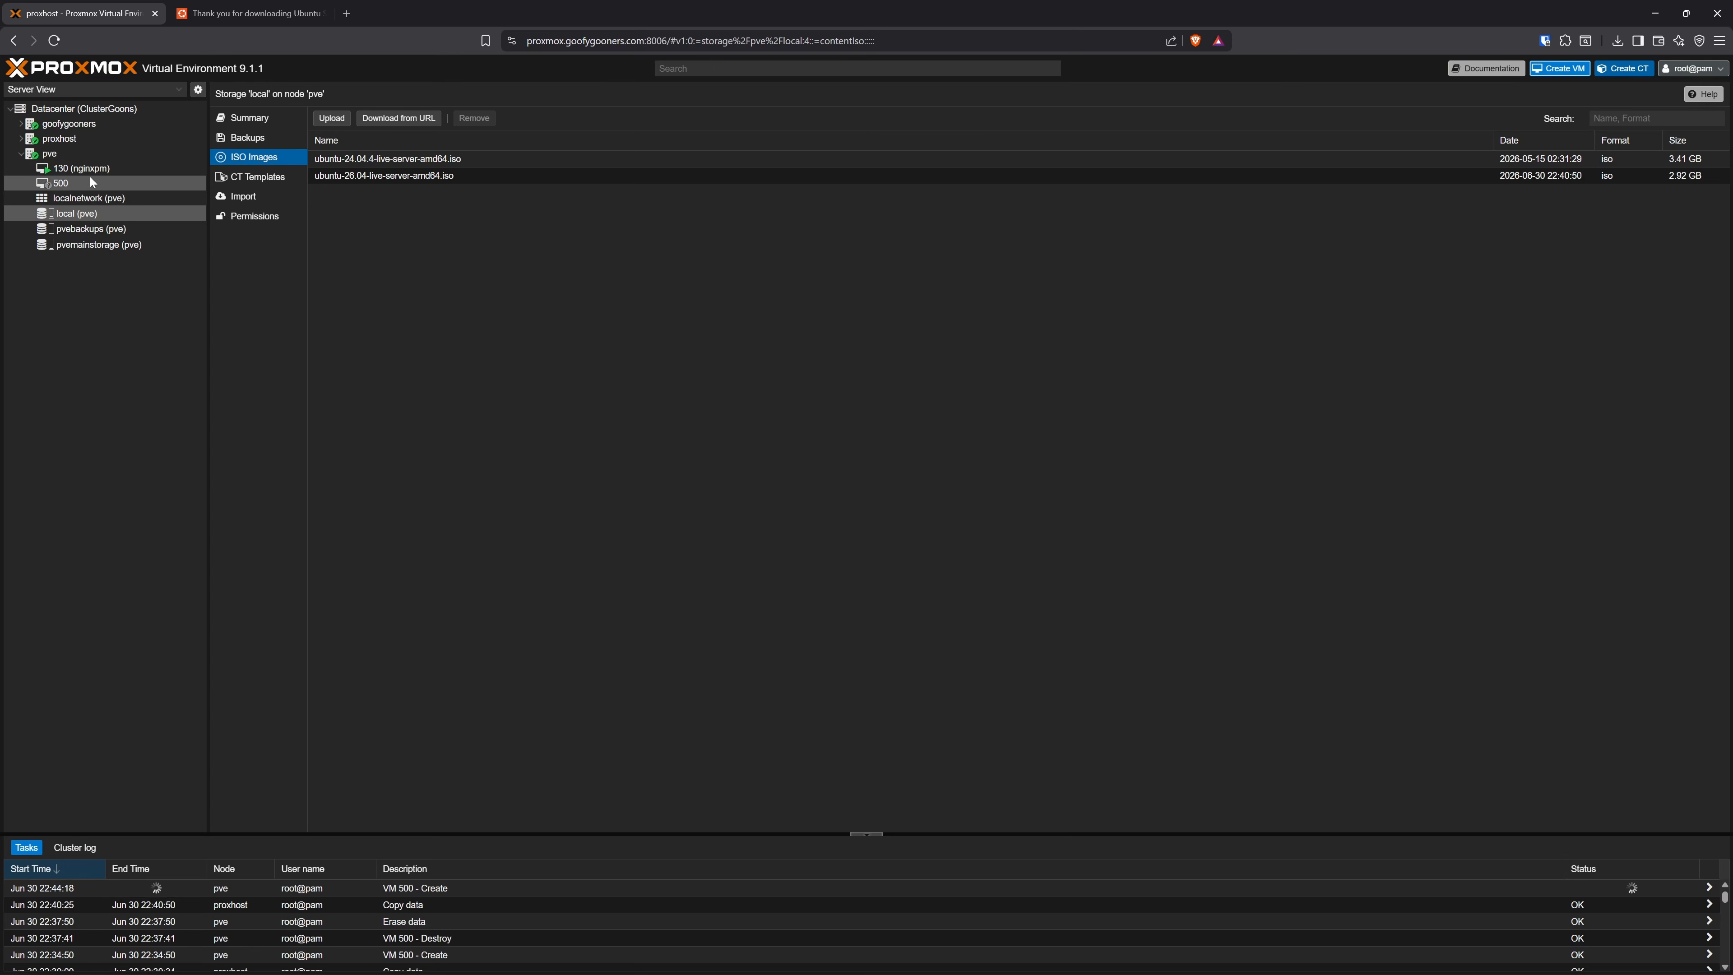
{"action": "left_click", "coordinate": [91, 183]}
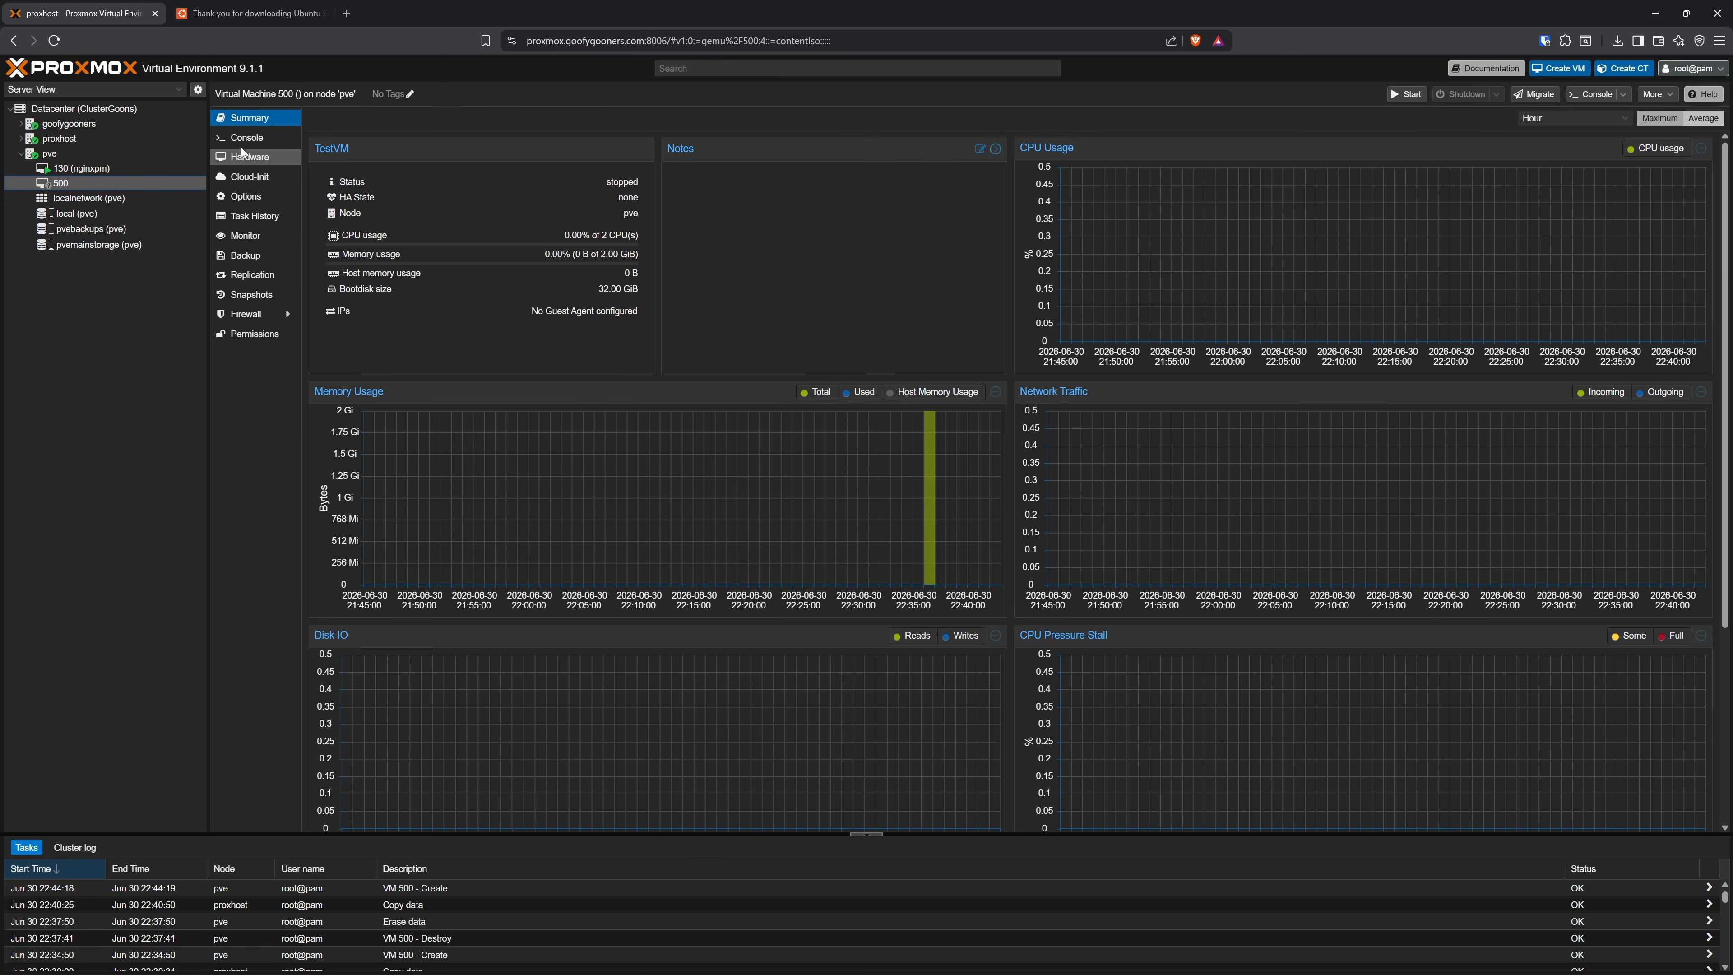
{"action": "left_click", "coordinate": [246, 137]}
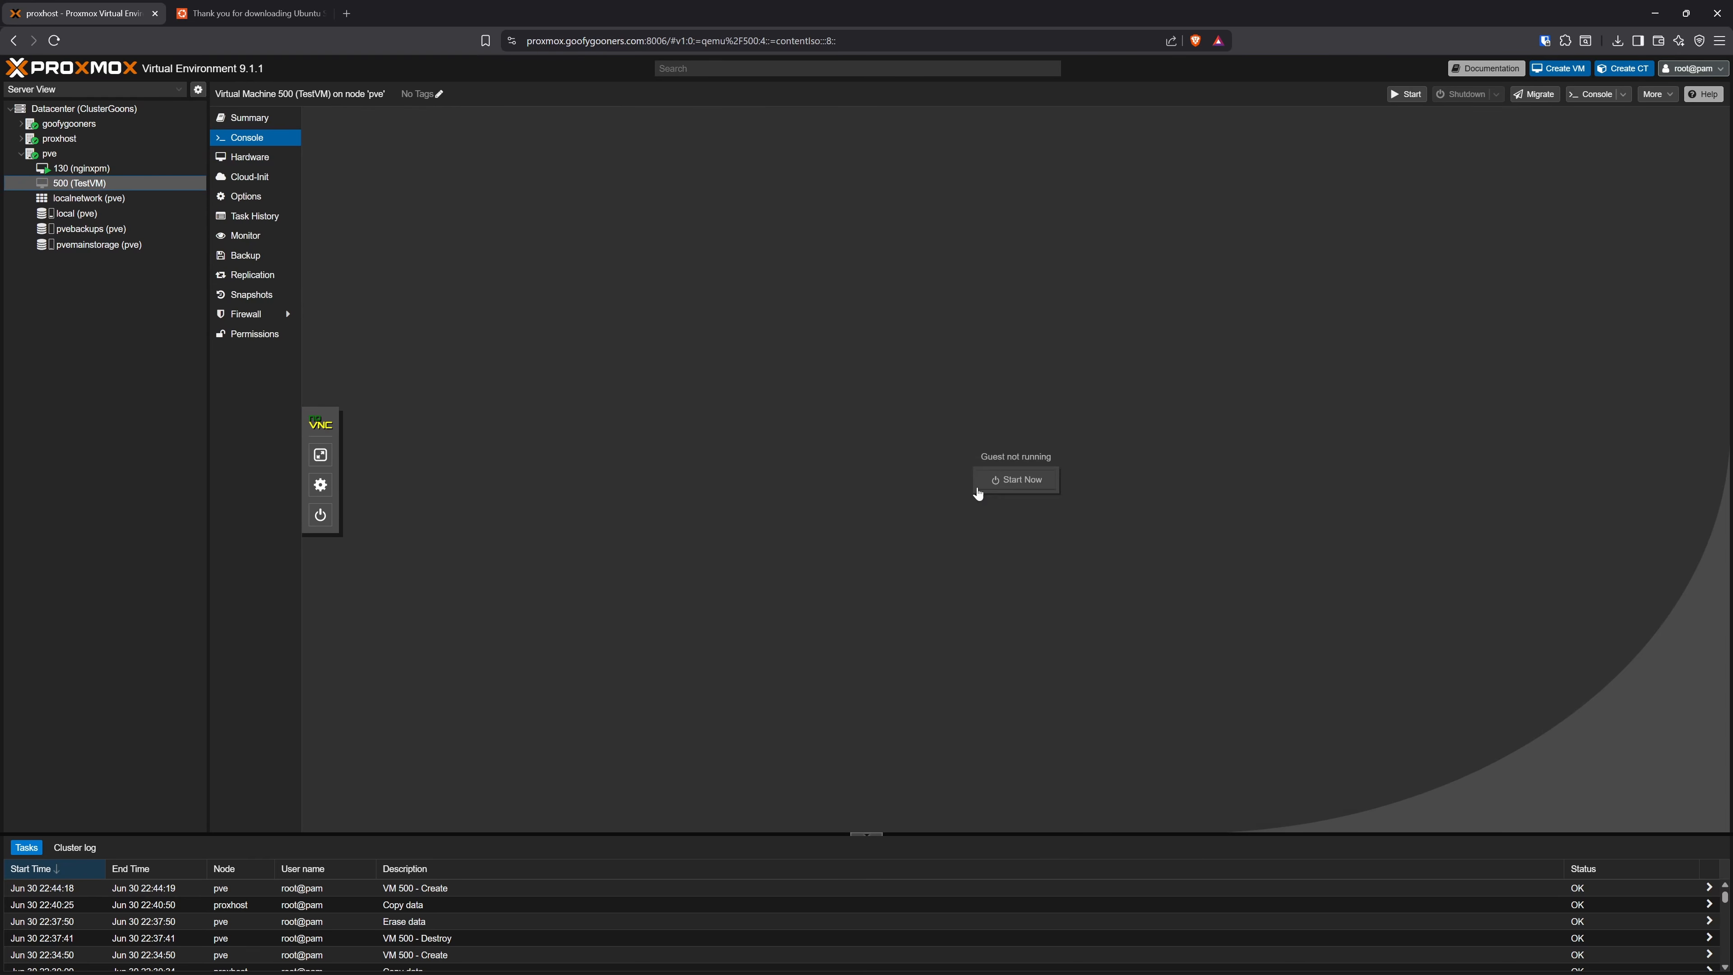
{"action": "left_click", "coordinate": [249, 117]}
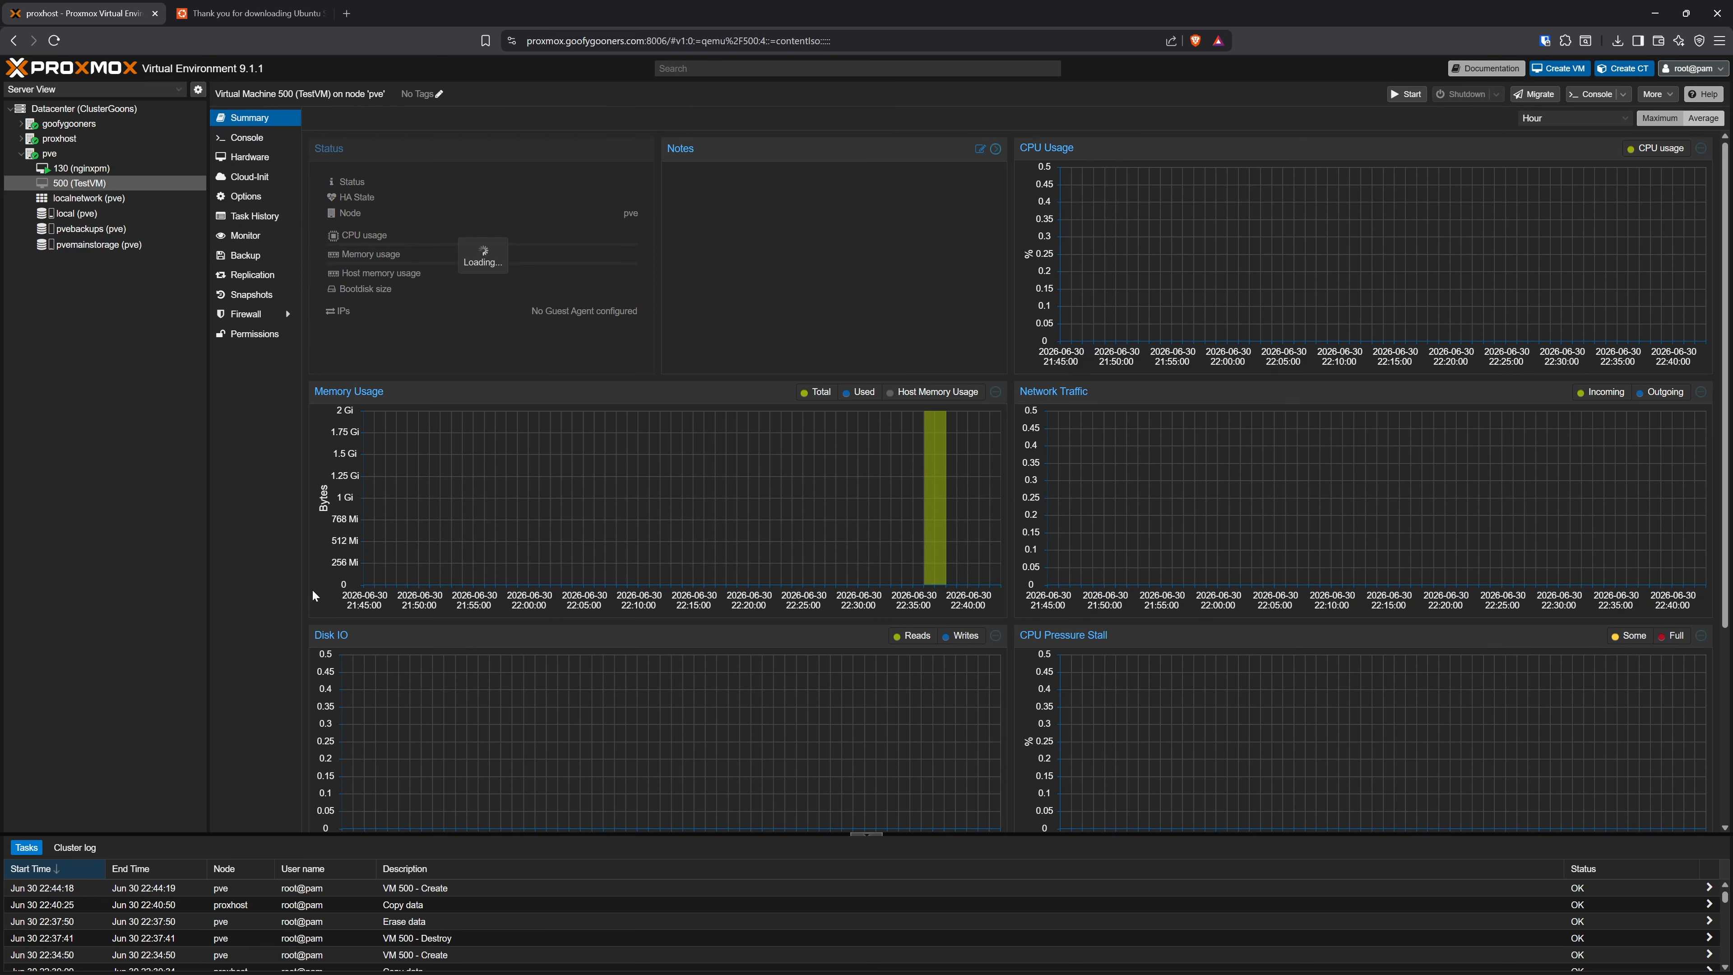